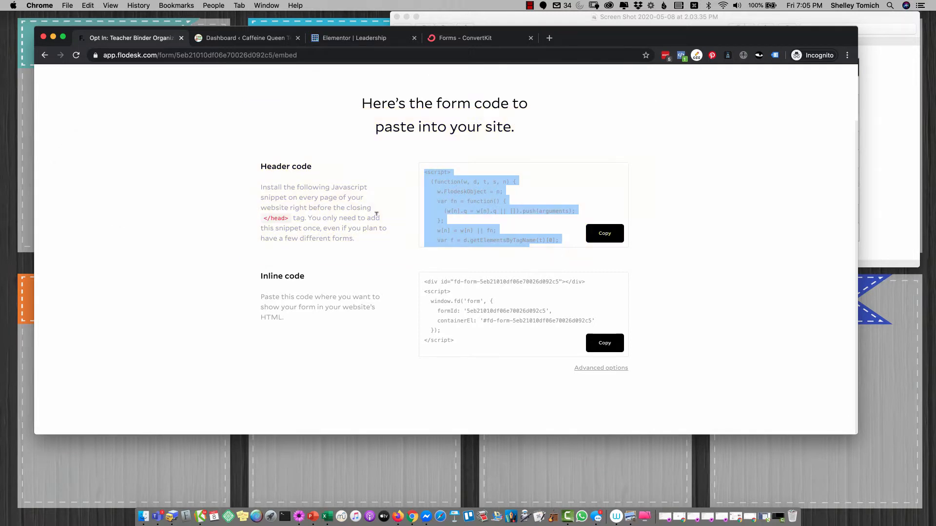
# Switch to the Caffeine Queen Teacher WordPress dashboard and look through the available site settings
pyautogui.click(262, 43)
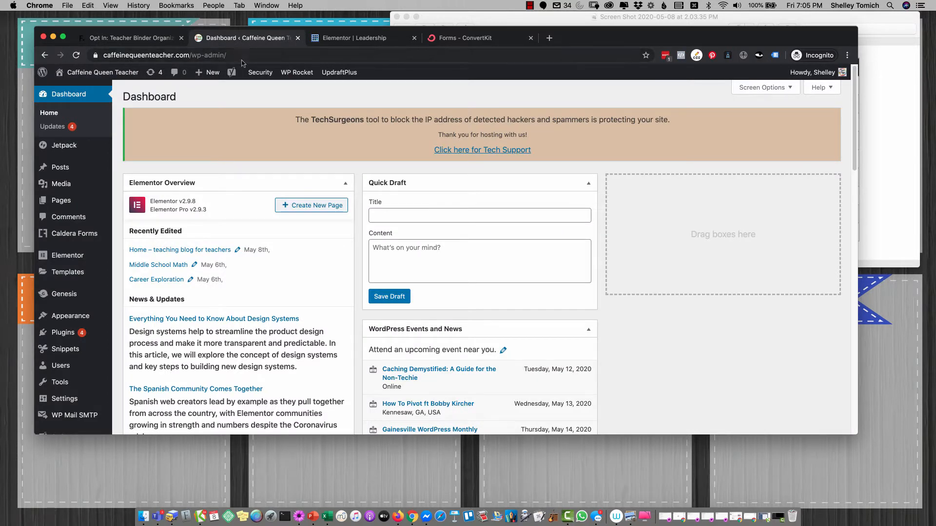
pyautogui.moveTo(109, 258)
pyautogui.scroll(-2, 108, 262)
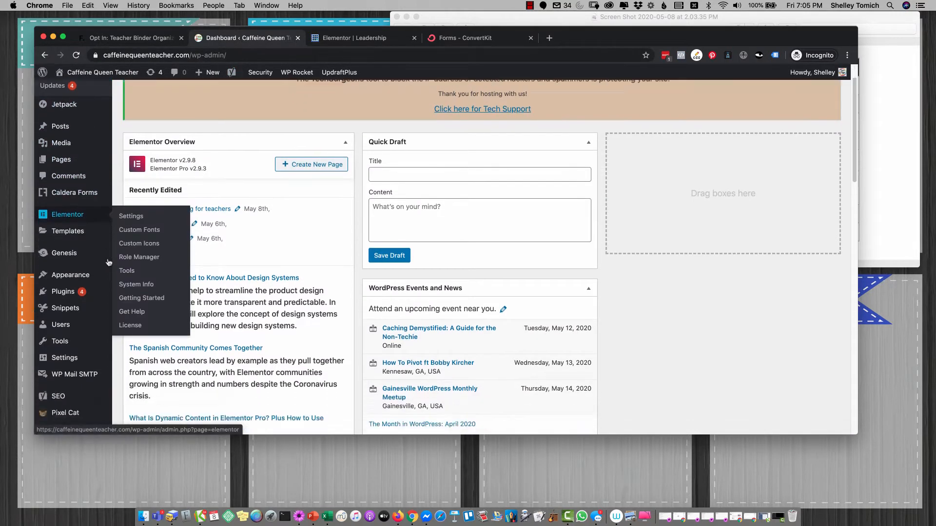
pyautogui.scroll(-2, 108, 263)
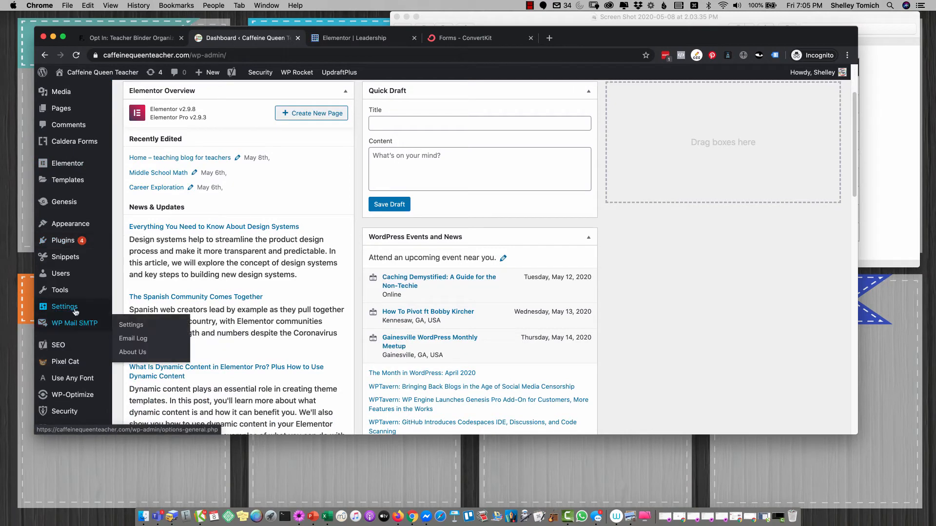
pyautogui.moveTo(75, 312)
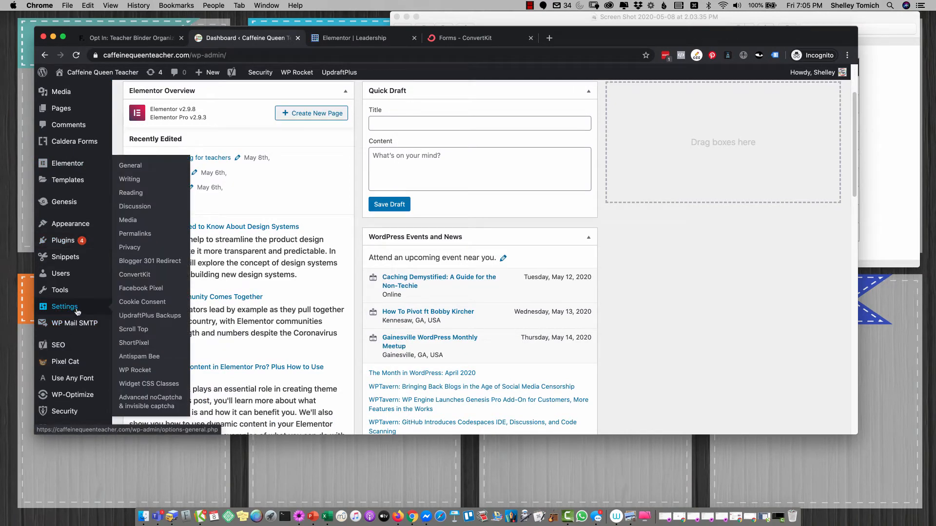
pyautogui.moveTo(93, 228)
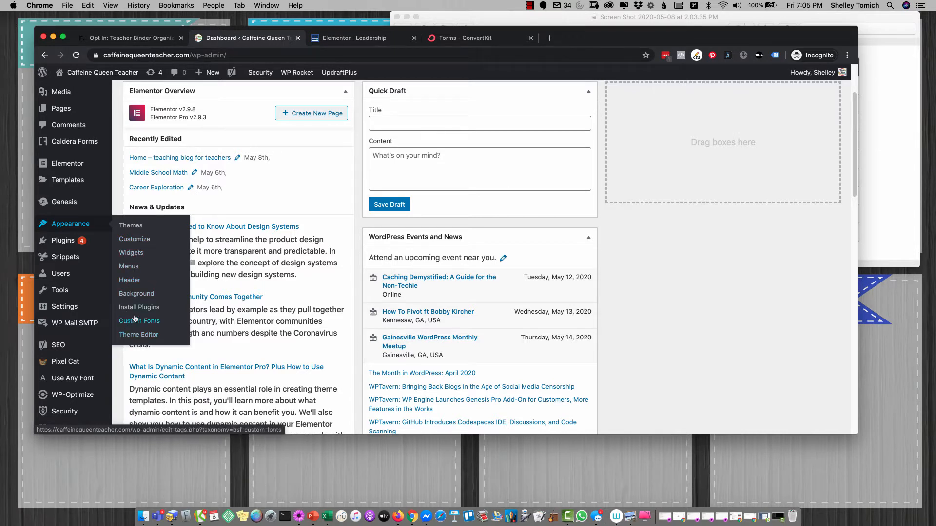
pyautogui.rightClick(129, 286)
pyautogui.click(144, 289)
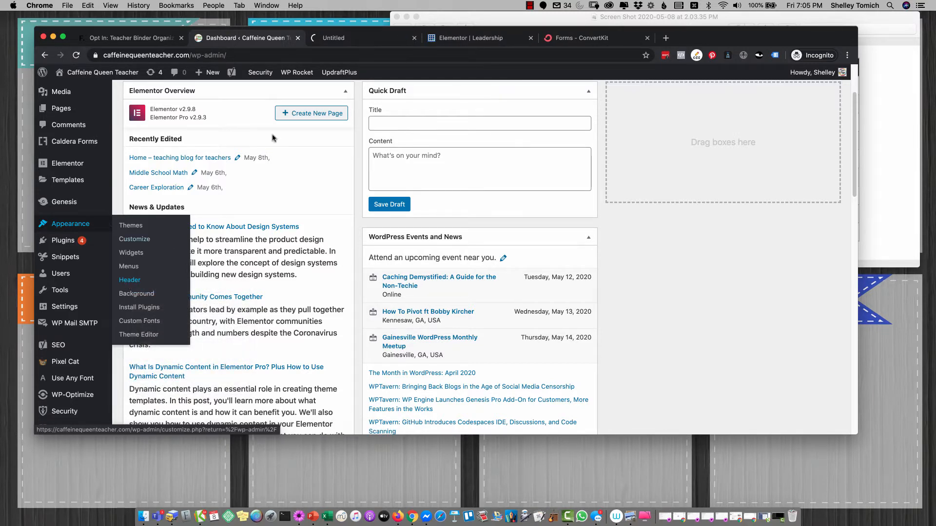
pyautogui.hotkey('ctrl', 'Tab')
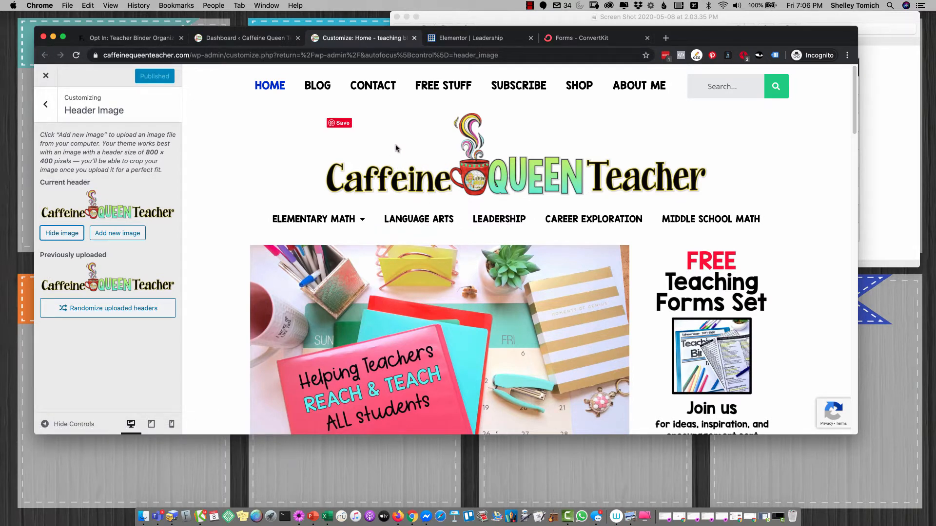
pyautogui.click(414, 38)
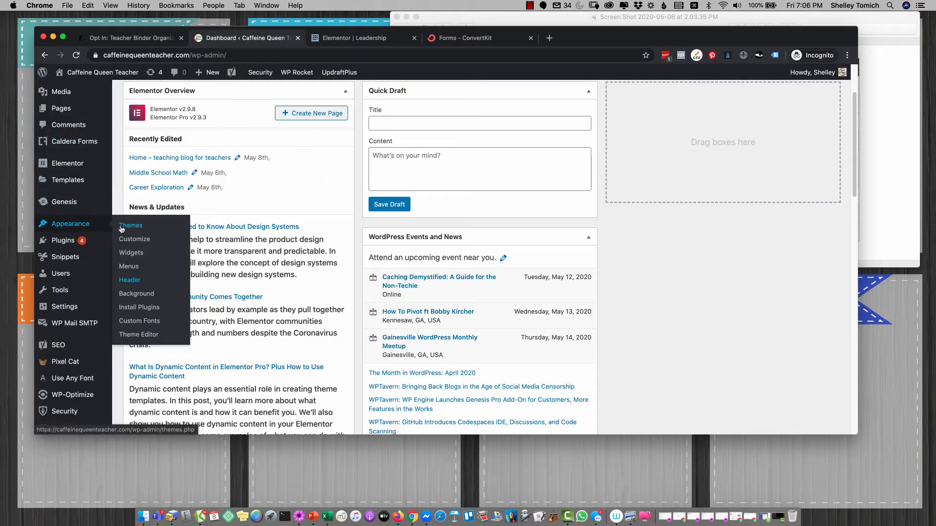
# Open the Header/Footer Scripts theme settings in the WordPress site customizer
pyautogui.click(133, 243)
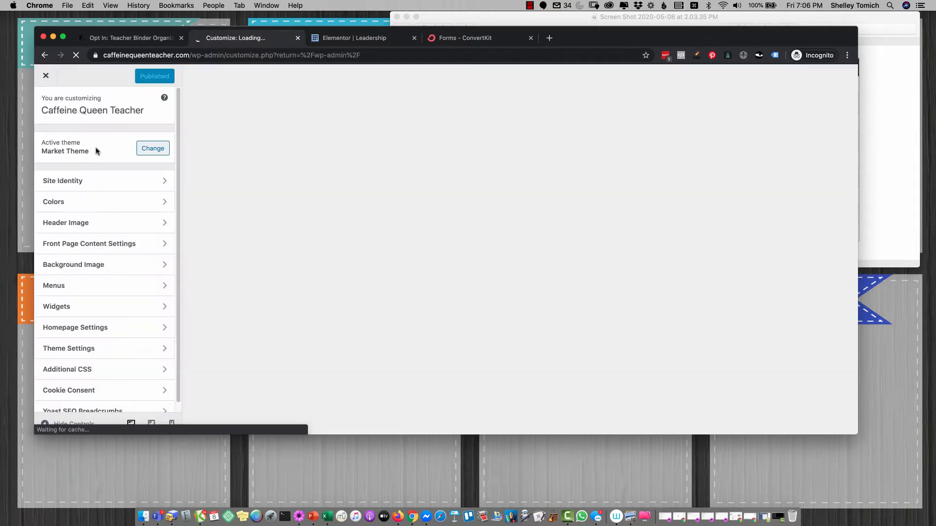
pyautogui.scroll(-1, 111, 234)
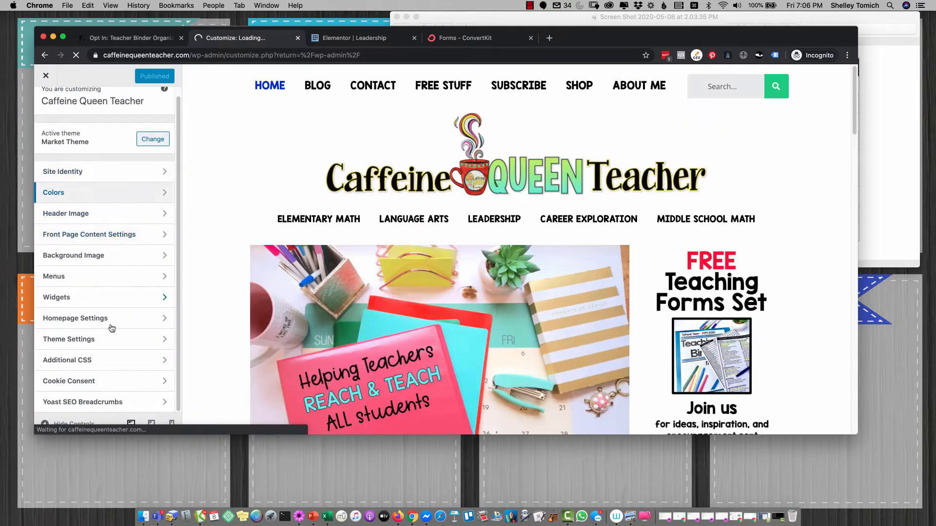
pyautogui.click(108, 337)
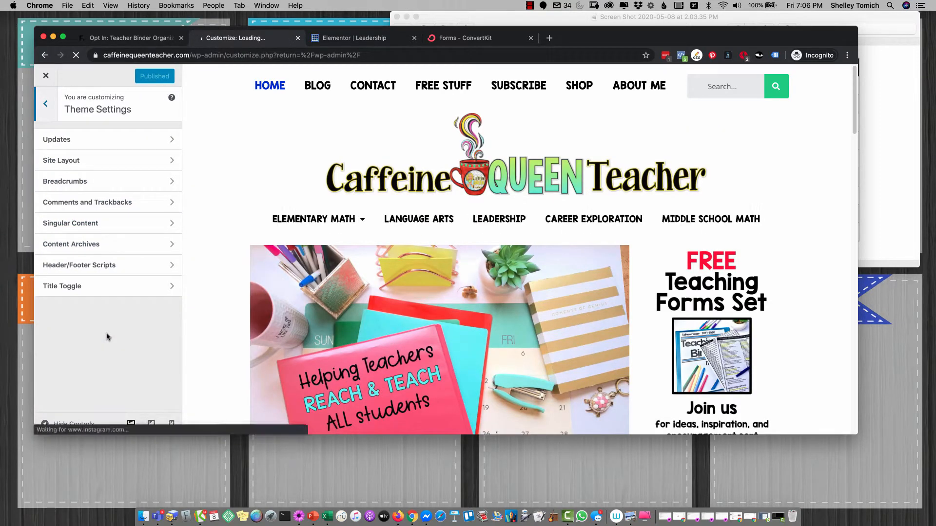
pyautogui.click(89, 269)
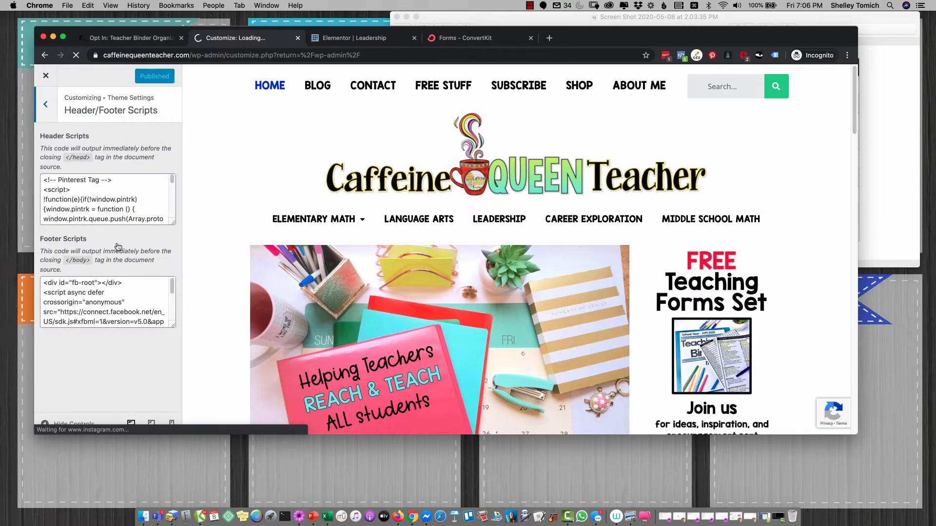
# Paste the copied Flodesk header code at the end of the Header Scripts and publish the change
pyautogui.moveTo(163, 192); pyautogui.dragTo(153, 265)
pyautogui.scroll(-3, 152, 265)
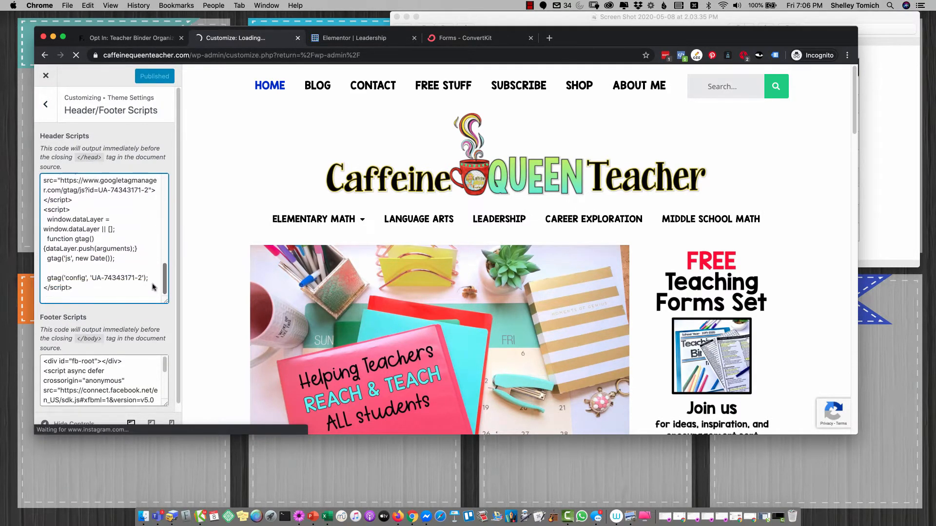
pyautogui.press('super+v')
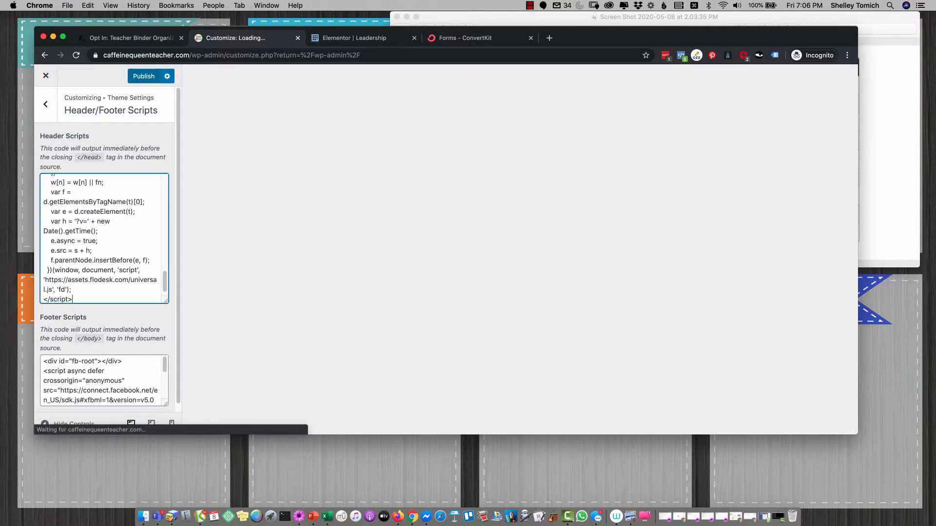
pyautogui.click(144, 76)
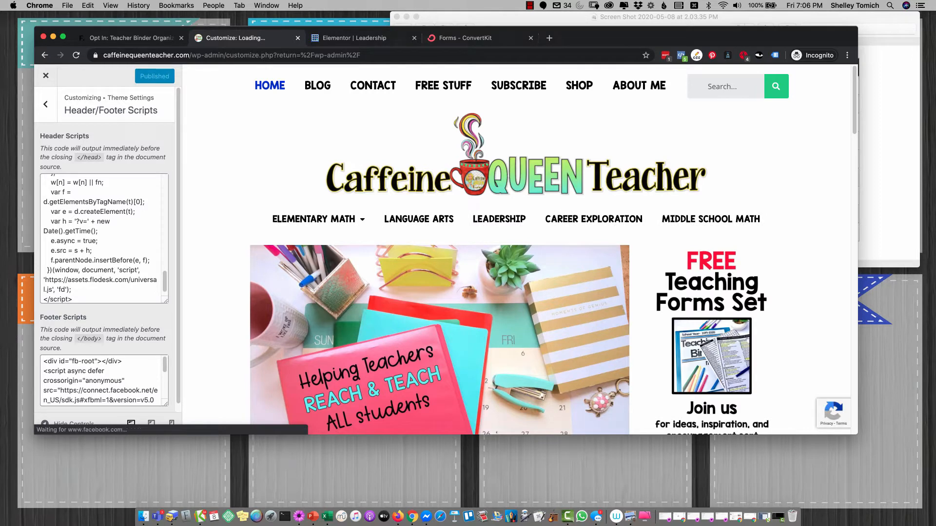
# Copy the inline code of the Flodesk teacher binder form
pyautogui.click(131, 38)
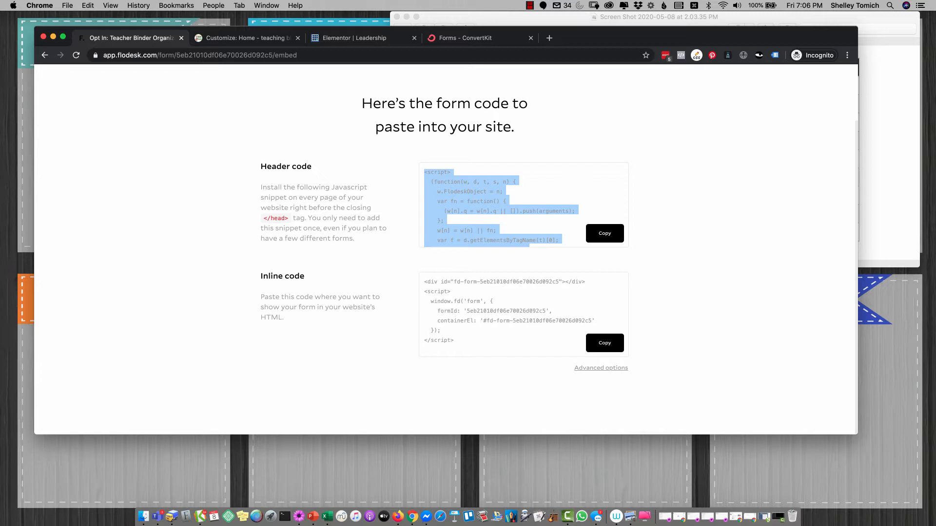
pyautogui.click(604, 343)
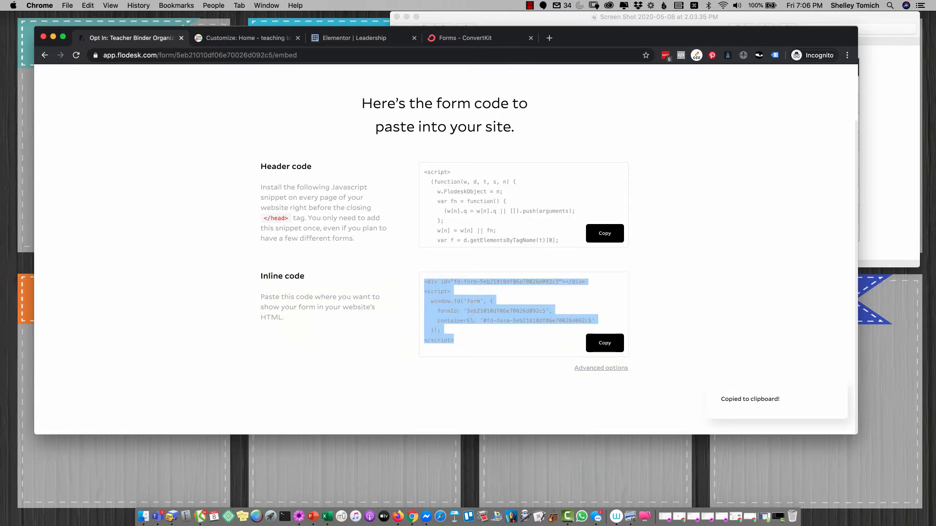
# Delete the old Free Teaching Forms Set opt-in form from the Leadership page in Elementor
pyautogui.click(354, 38)
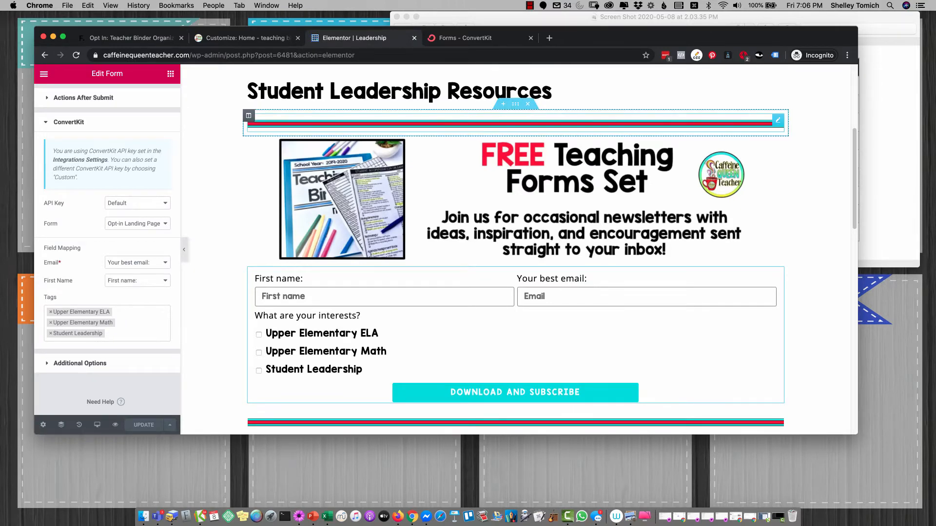
pyautogui.rightClick(249, 117)
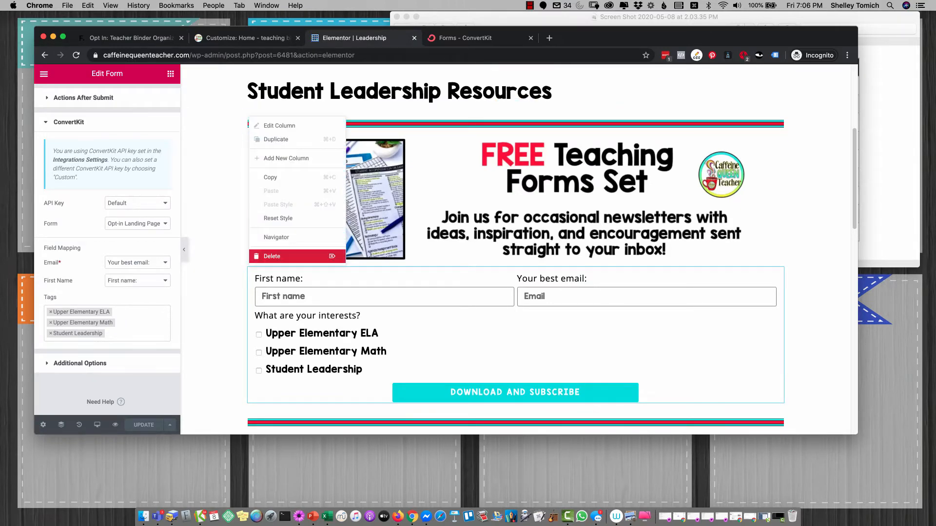
pyautogui.click(272, 256)
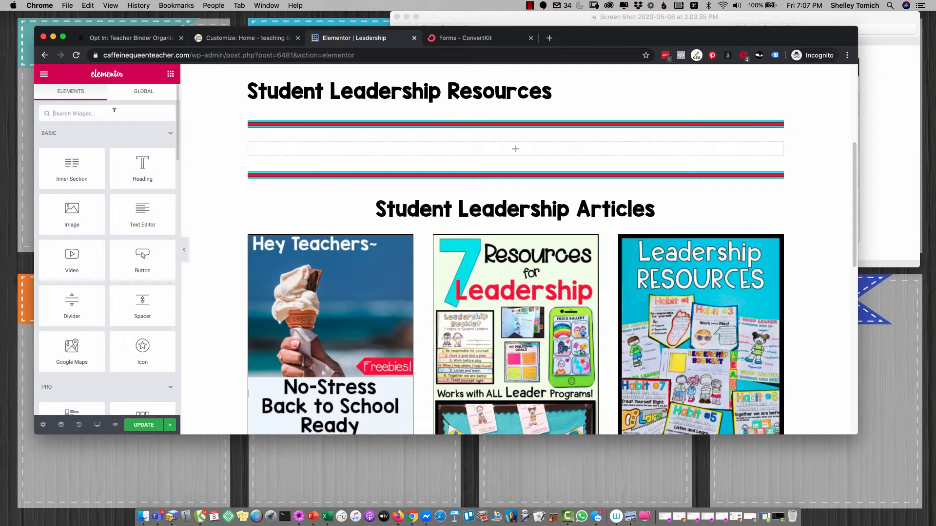
# Add an HTML widget in the empty section between the dividers, paste the Flodesk inline code into it, and update the page
pyautogui.write('code')
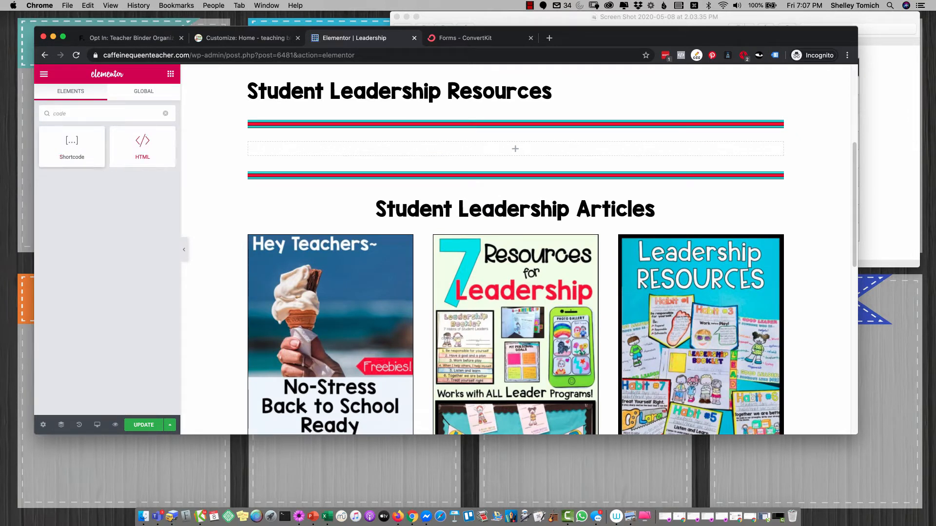
pyautogui.moveTo(143, 147); pyautogui.dragTo(487, 144)
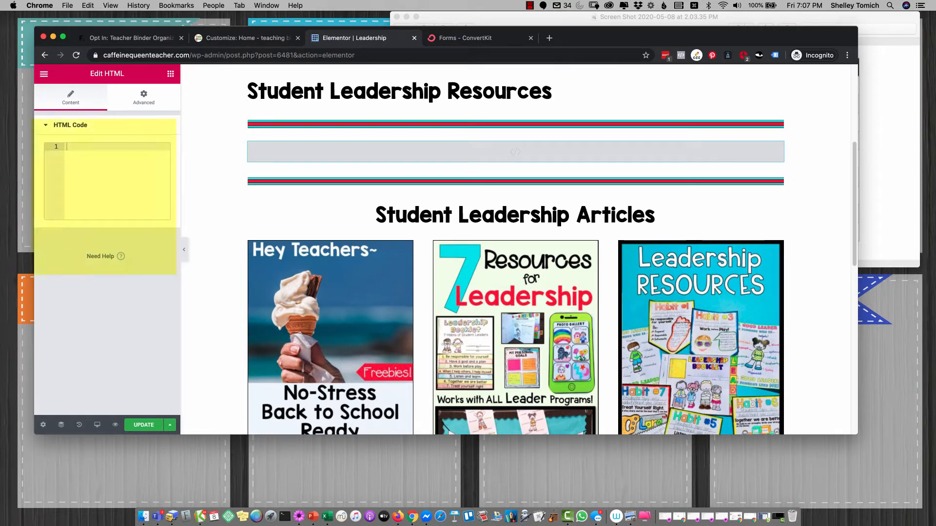
pyautogui.press('super+v')
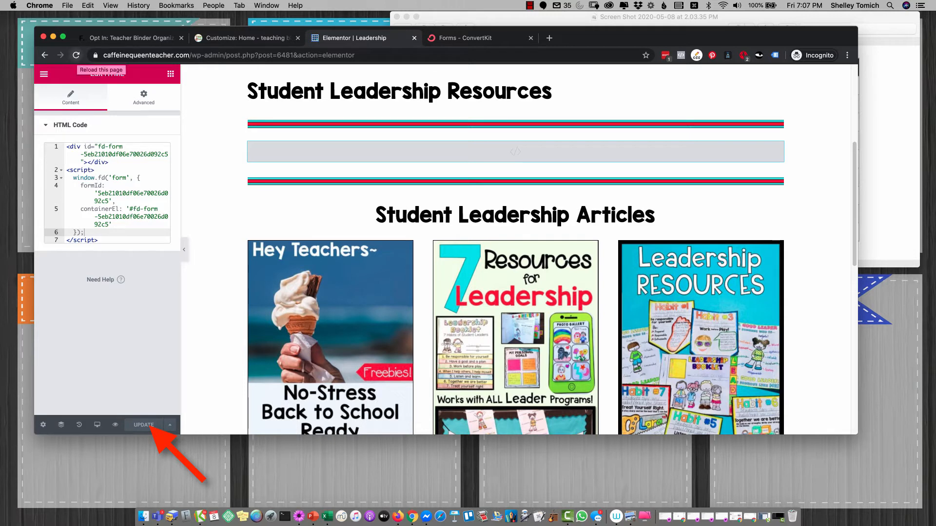
# Reload the editor and preview the Leadership page to check how the embedded Flodesk form displays
pyautogui.click(76, 55)
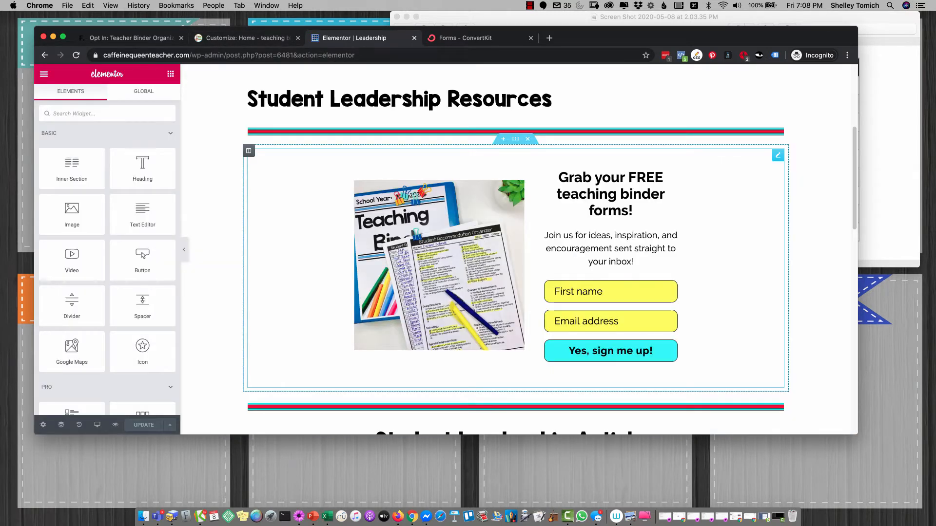
pyautogui.click(115, 425)
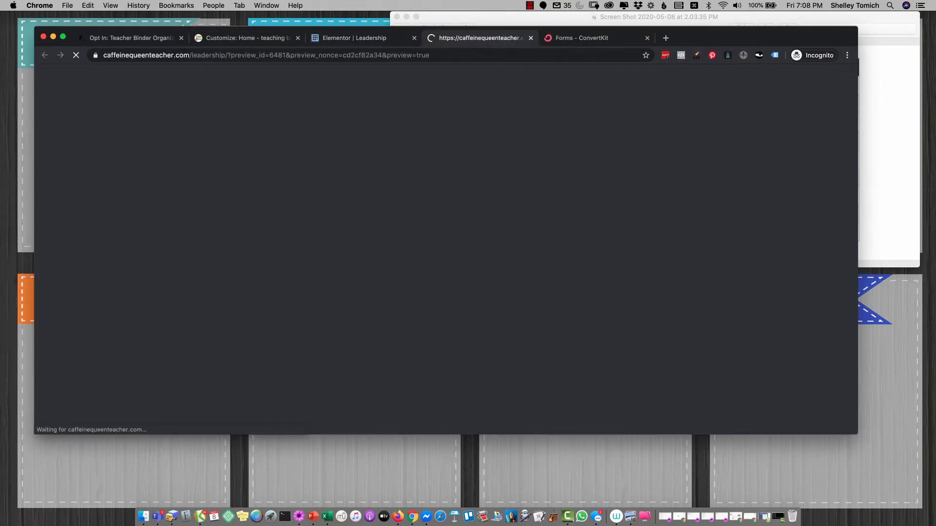
pyautogui.scroll(-5, 443, 257)
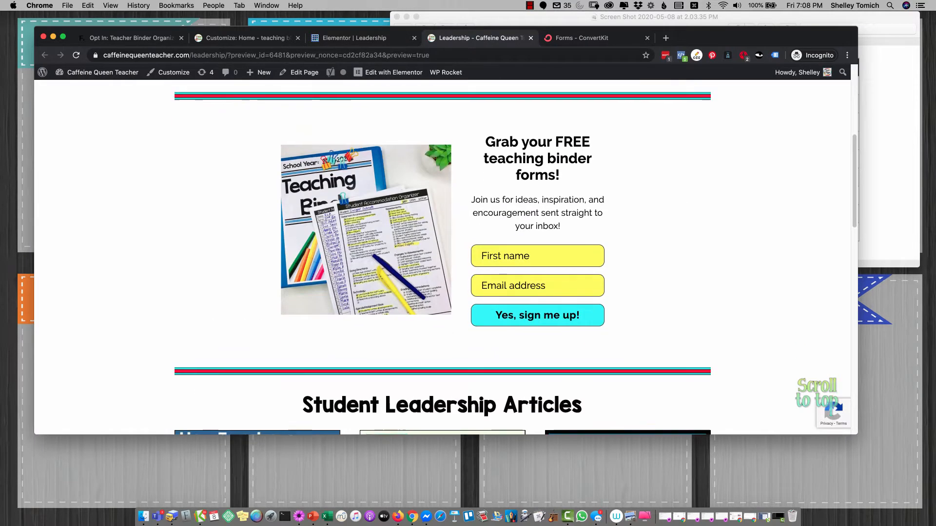
pyautogui.scroll(3, 442, 257)
pyautogui.scroll(-2, 443, 257)
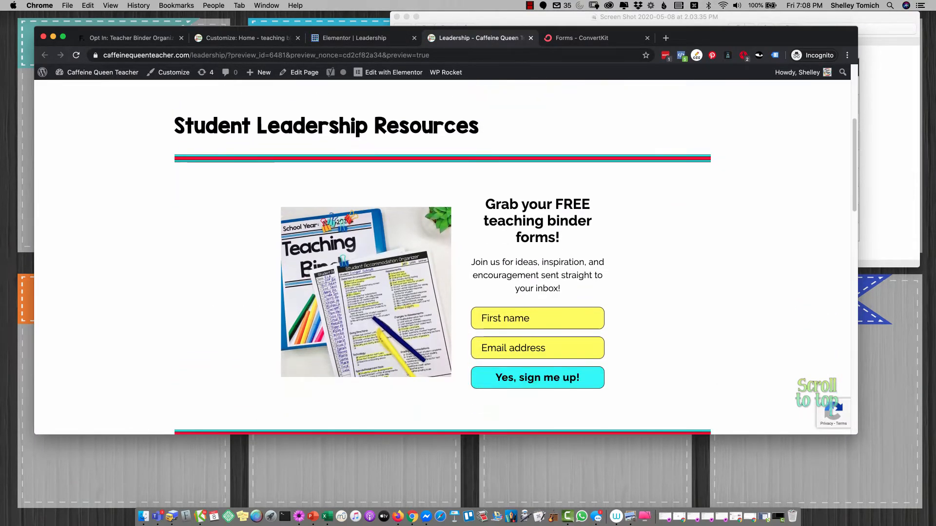
pyautogui.scroll(-2, 443, 257)
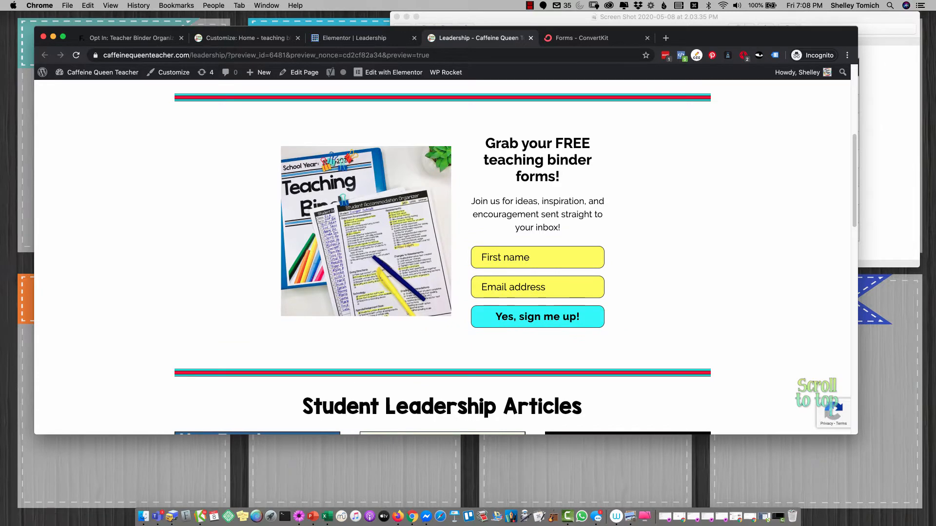
pyautogui.scroll(3, 443, 257)
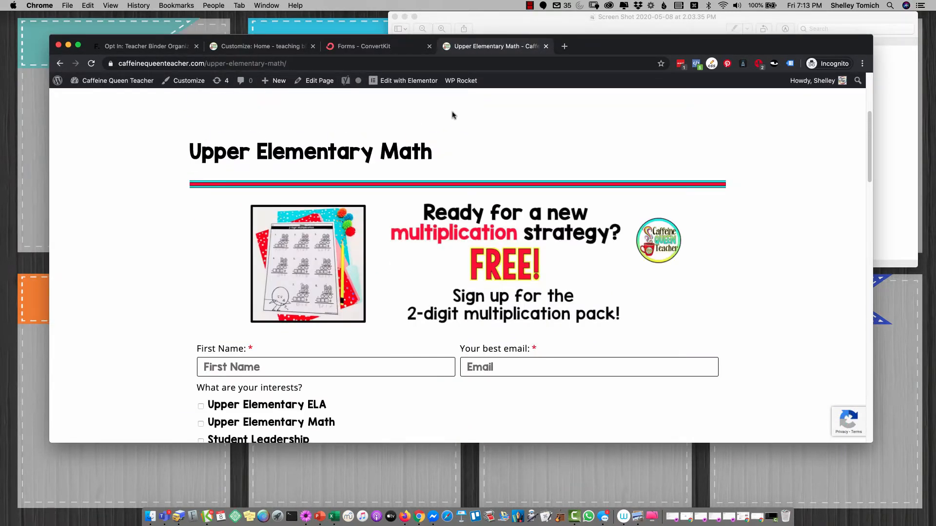
# Open the Upper Elementary Math page in Elementor and check its form's ConvertKit setting against the ConvertKit-to-Flodesk table in Preview
pyautogui.click(408, 82)
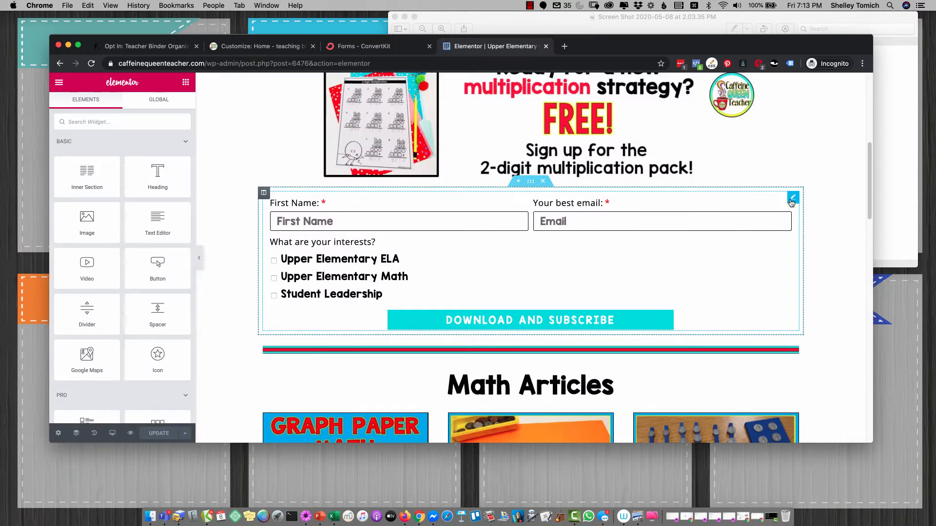
pyautogui.click(791, 203)
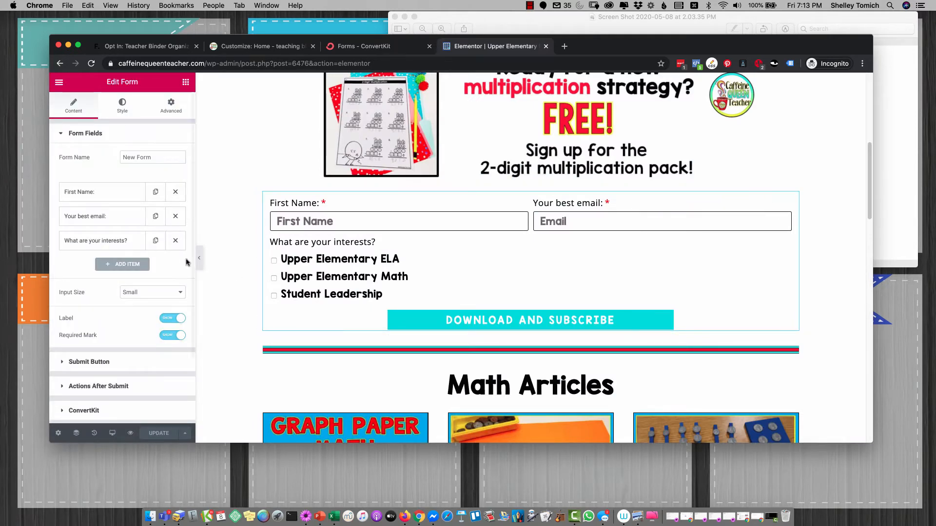
pyautogui.click(90, 410)
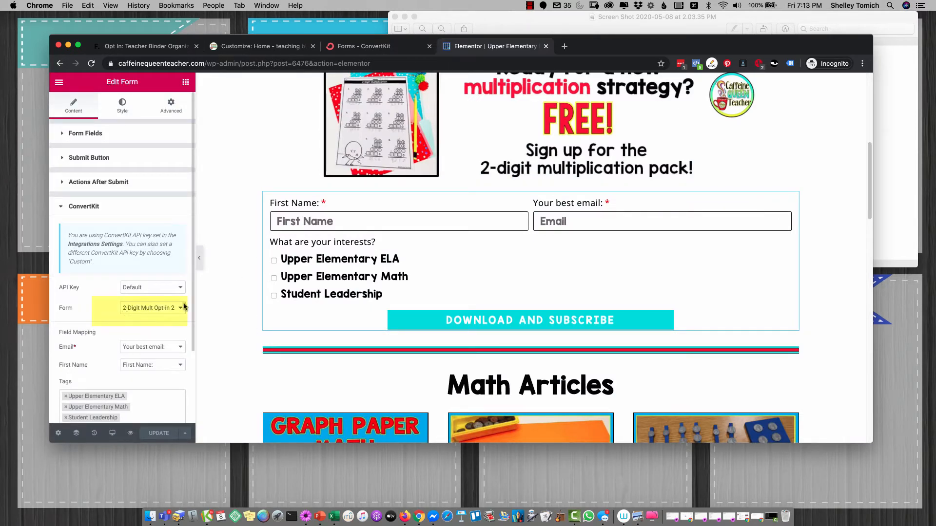
pyautogui.click(653, 30)
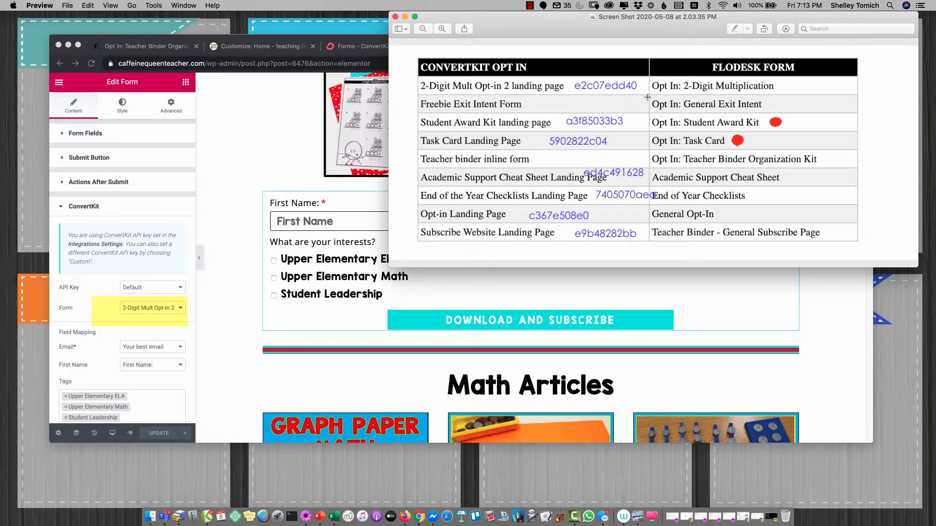
# Switch back to Elementor and delete the section holding the old opt-in form on the Upper Elementary Math page
pyautogui.click(372, 296)
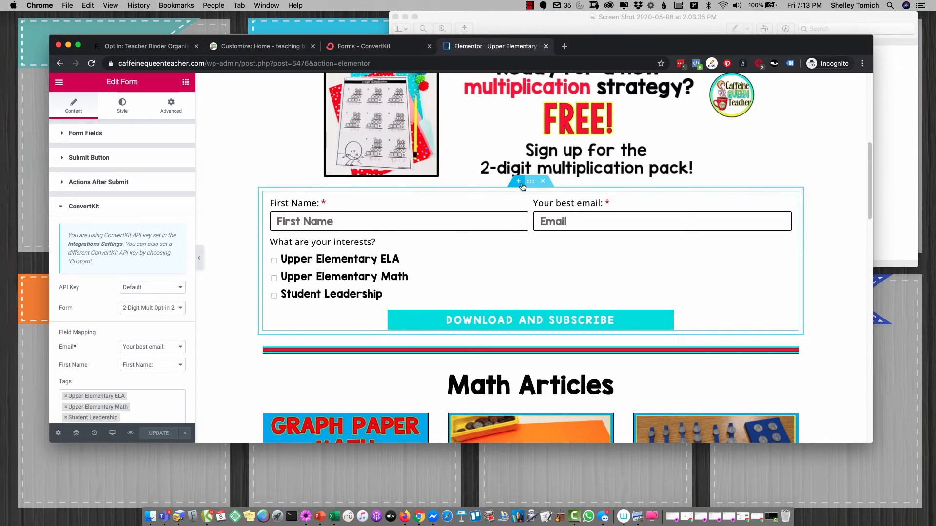
pyautogui.rightClick(523, 185)
pyautogui.click(547, 323)
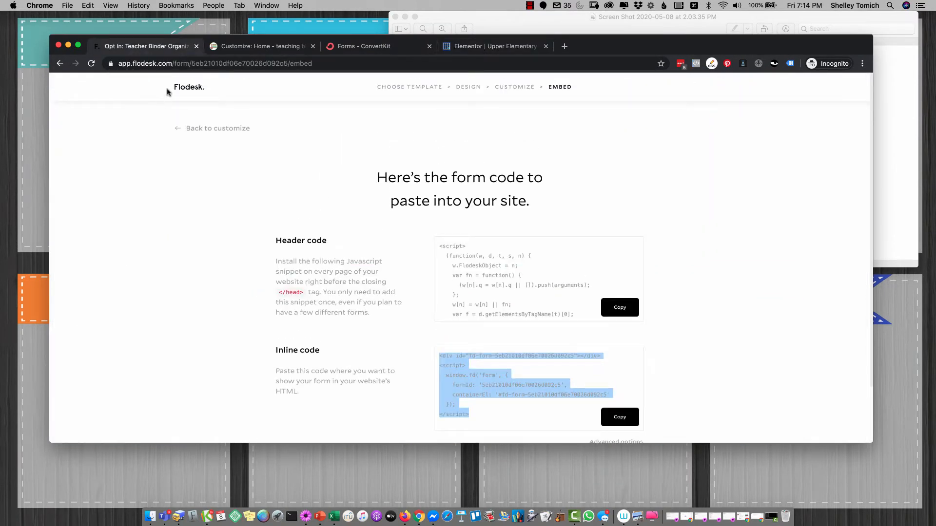
# In Flodesk, open the embed page of the inline form "Opt In: 2-Digit Multiplication" and copy its inline code
pyautogui.click(189, 86)
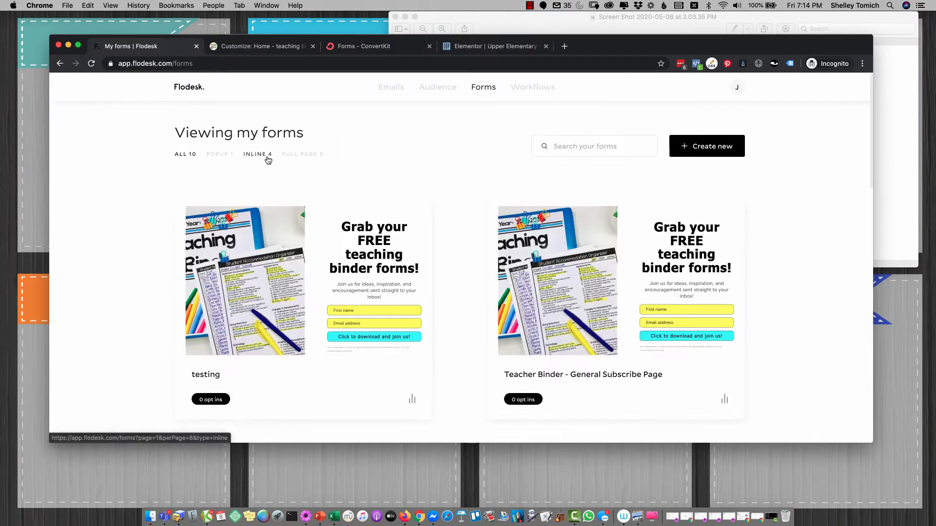
pyautogui.click(267, 155)
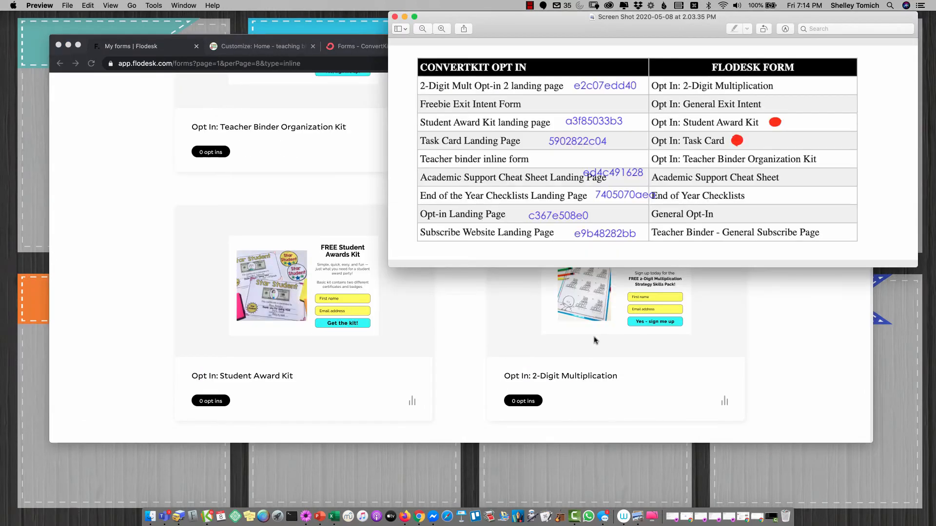
pyautogui.click(594, 339)
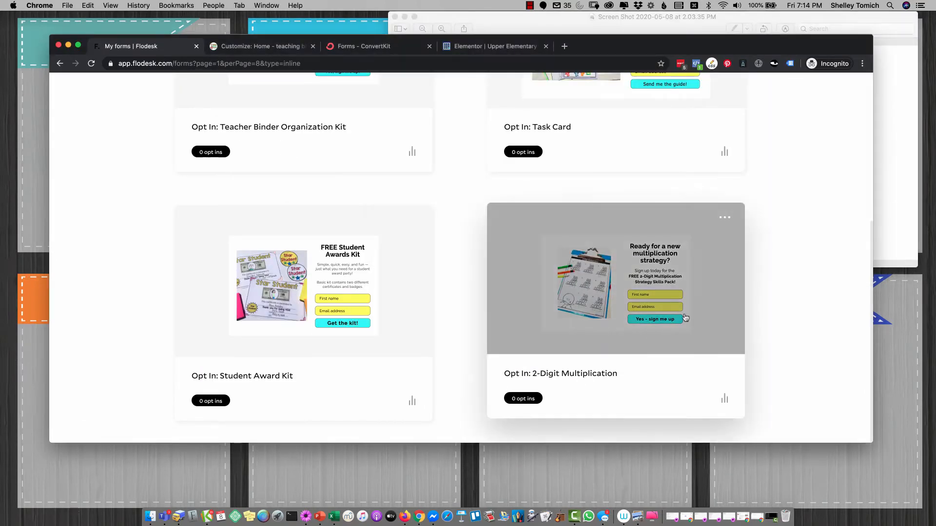
pyautogui.click(727, 218)
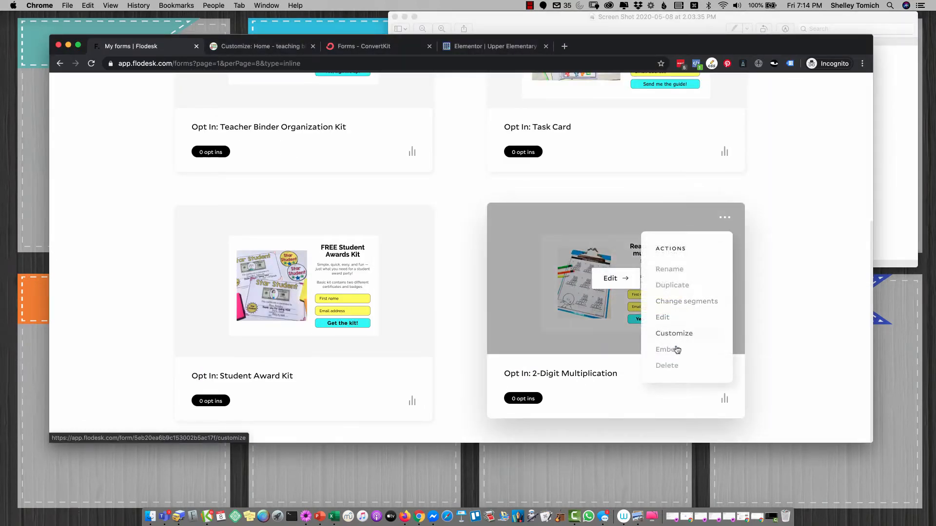
pyautogui.click(705, 350)
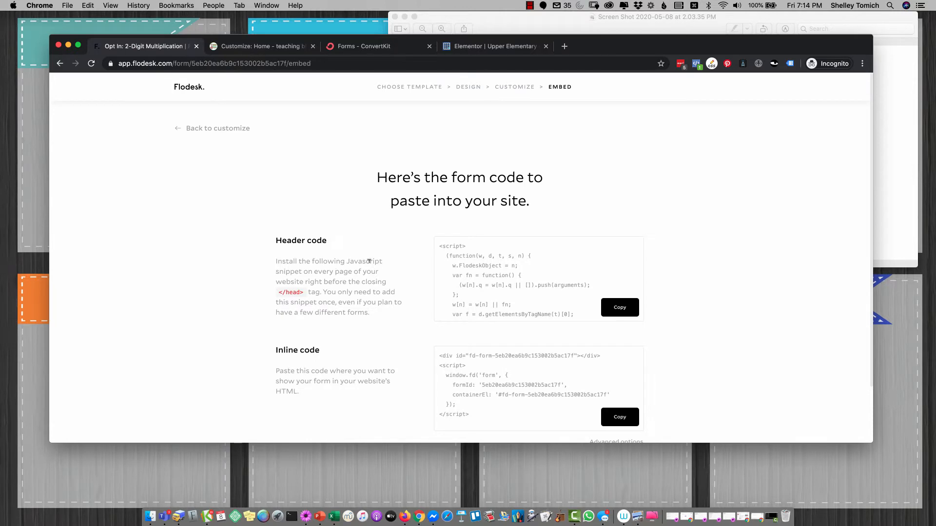
pyautogui.scroll(-2, 369, 261)
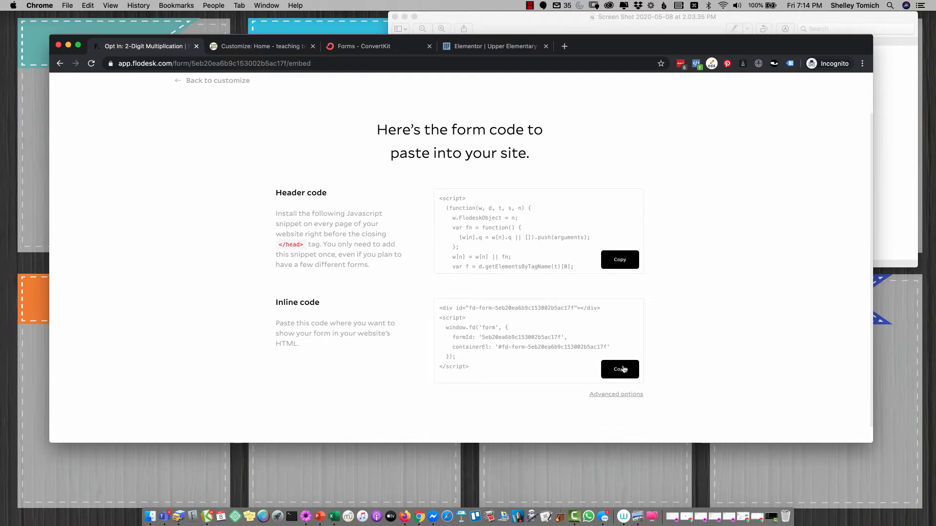
pyautogui.click(624, 370)
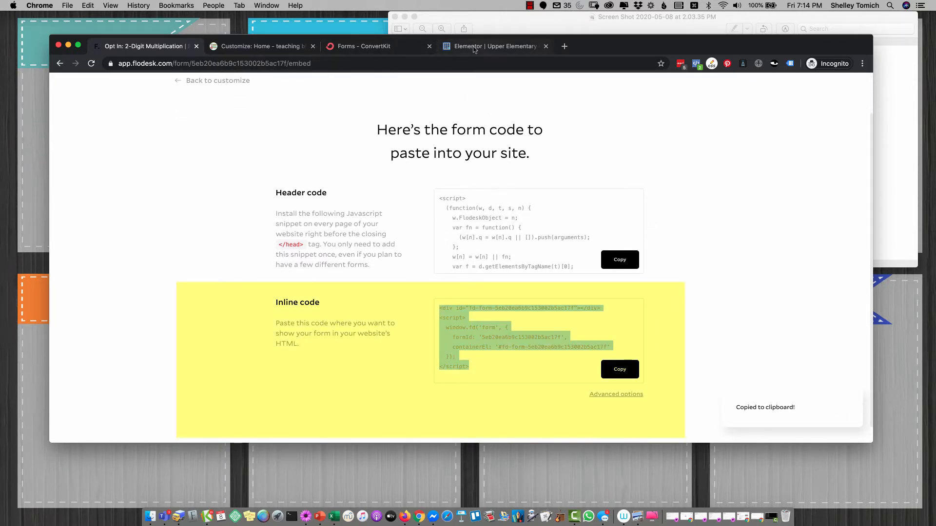
# In Elementor, add an HTML widget with the copied inline code between the Upper Elementary Math dividers, then update and preview the page
pyautogui.click(474, 47)
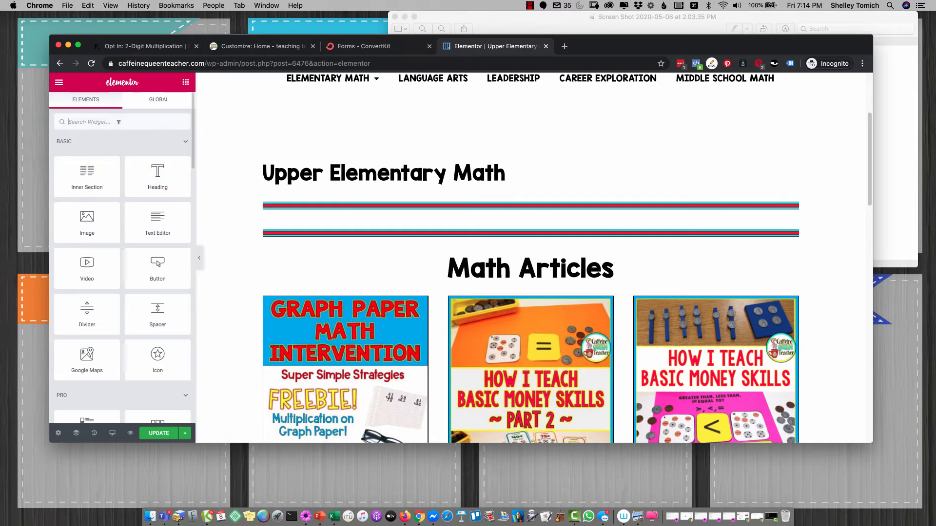
pyautogui.write('code')
pyautogui.moveTo(158, 151); pyautogui.dragTo(291, 195)
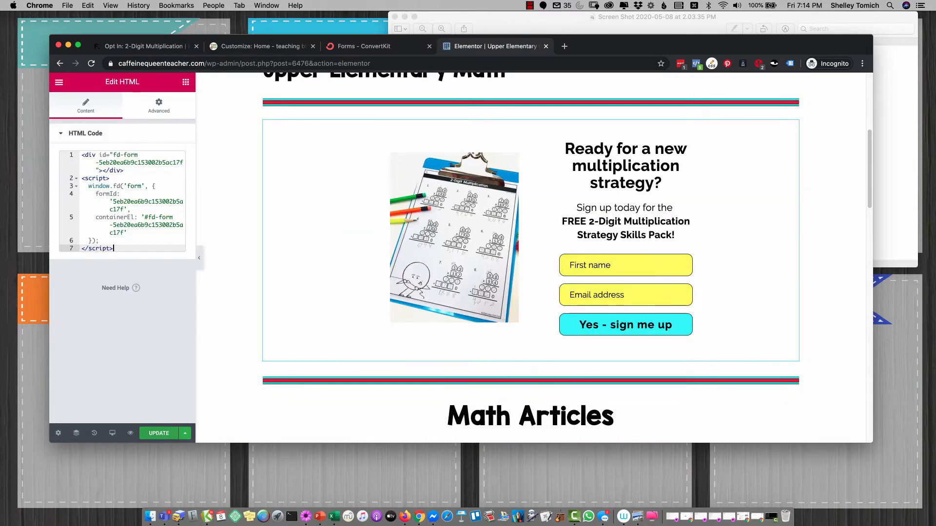
pyautogui.click(159, 433)
pyautogui.click(130, 433)
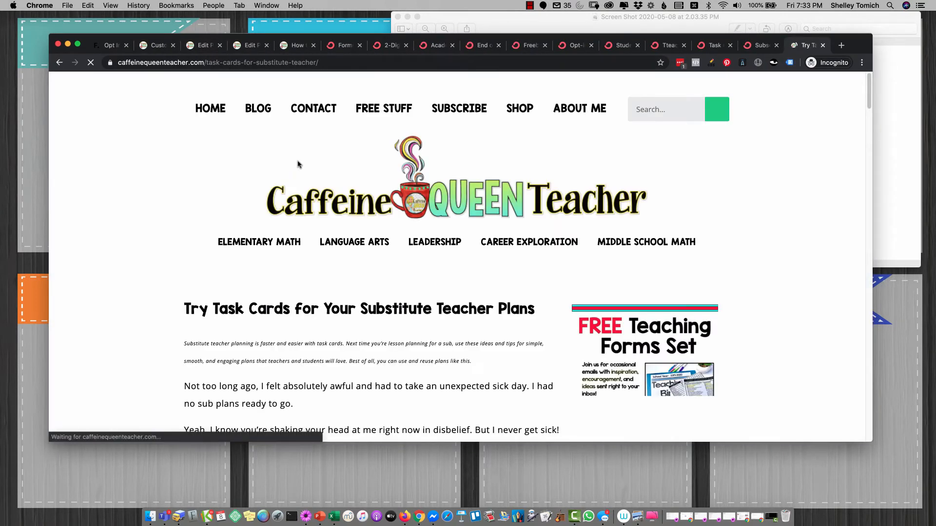
# Open the post "Try Task Cards for Your Substitute Teacher Plans" for editing and search its code for "convertki"
pyautogui.scroll(-1, 382, 223)
pyautogui.scroll(-5, 382, 222)
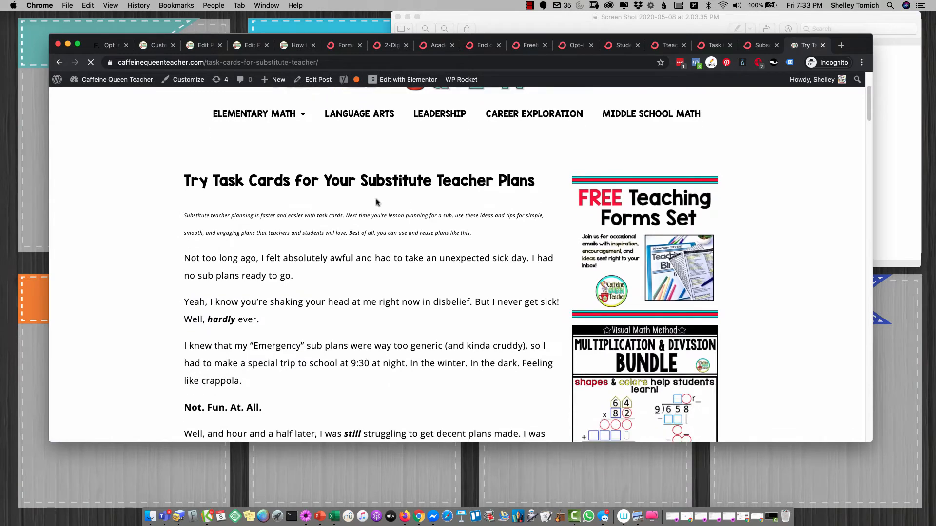
pyautogui.scroll(4, 386, 218)
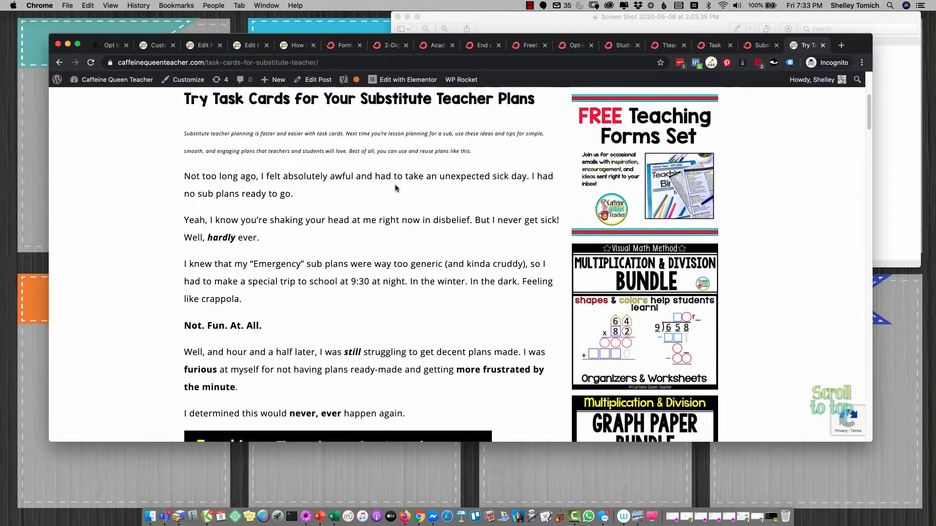
pyautogui.click(318, 81)
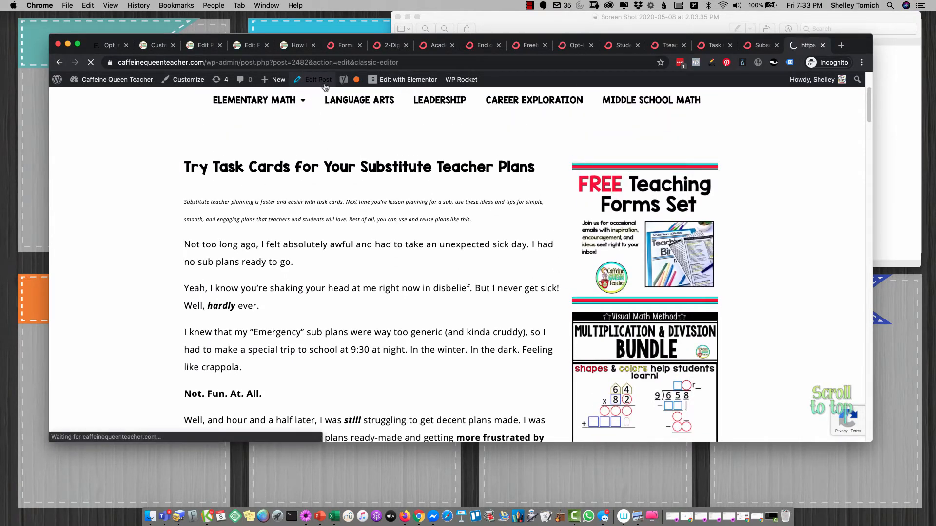
pyautogui.press('super+f')
pyautogui.write('convertki')
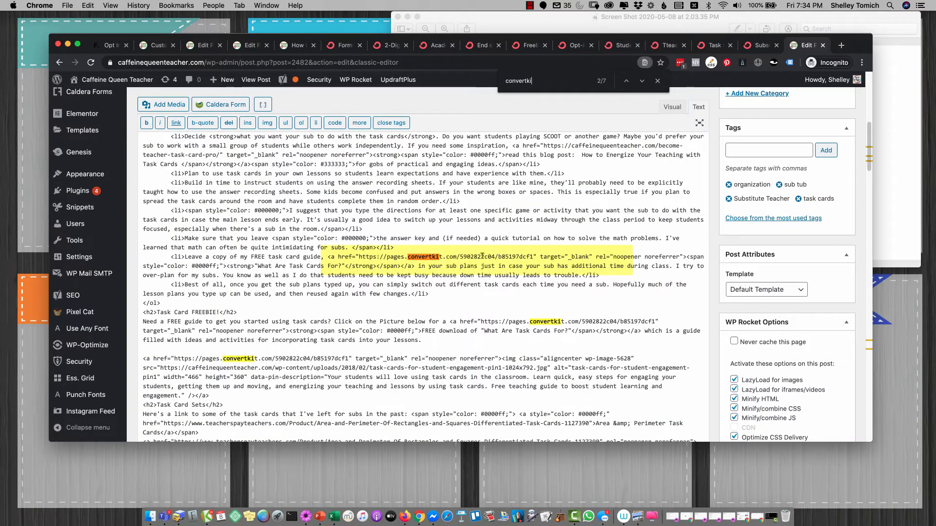
# Match the ConvertKit link against the table in Preview and copy the inline code of the Flodesk form "Opt In: Task Card"
pyautogui.click(632, 24)
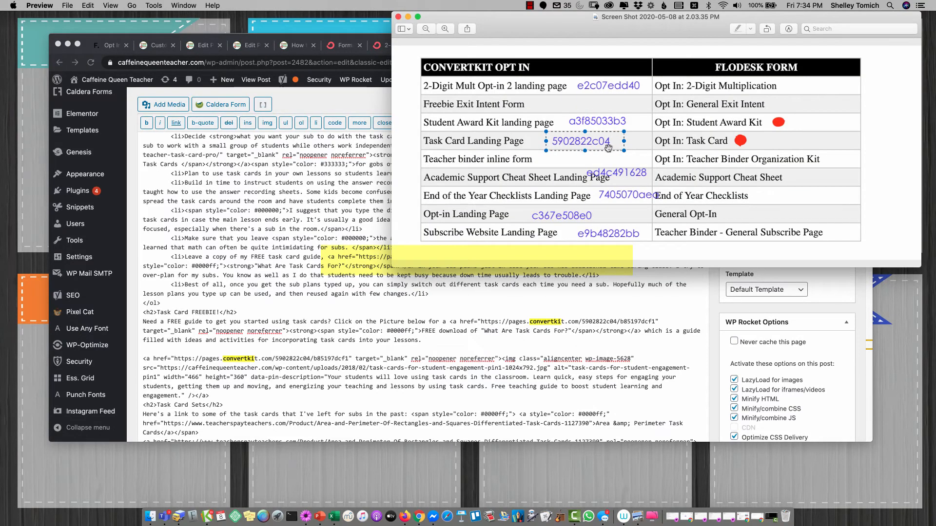
pyautogui.click(108, 46)
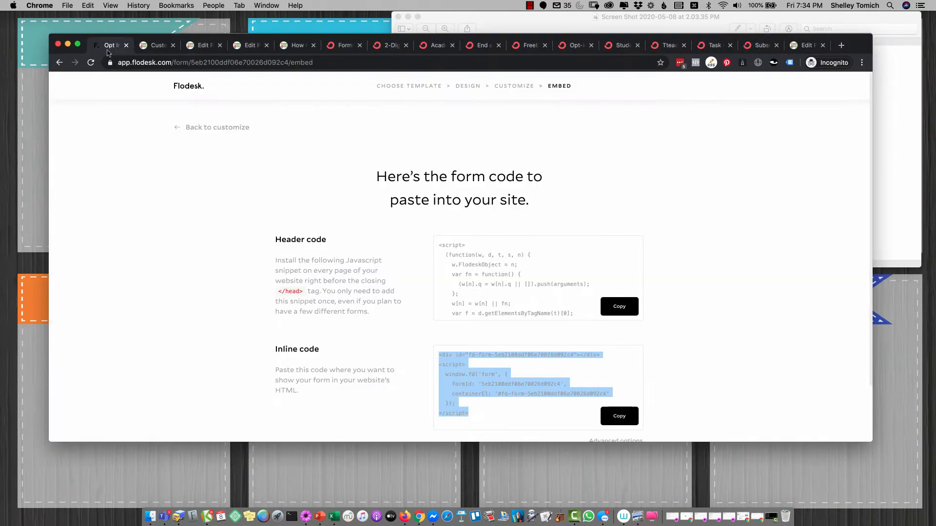
pyautogui.click(177, 92)
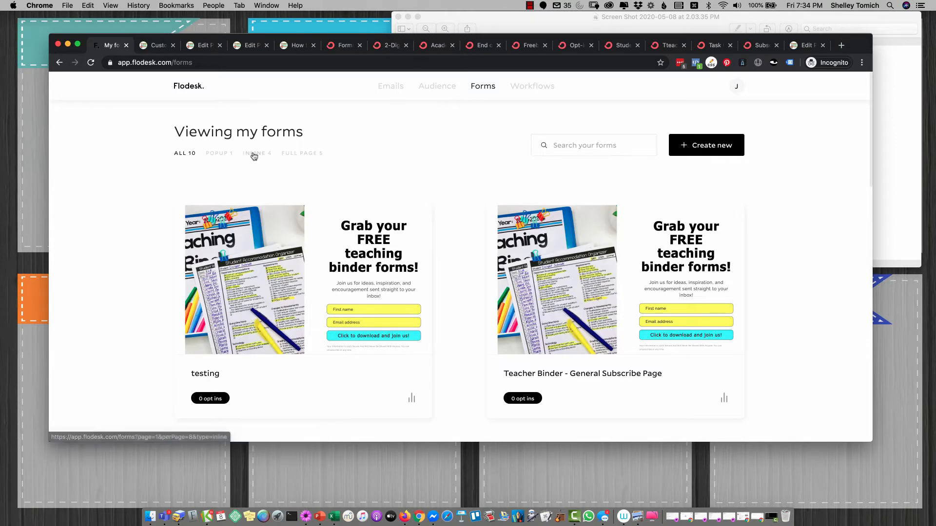
pyautogui.click(254, 154)
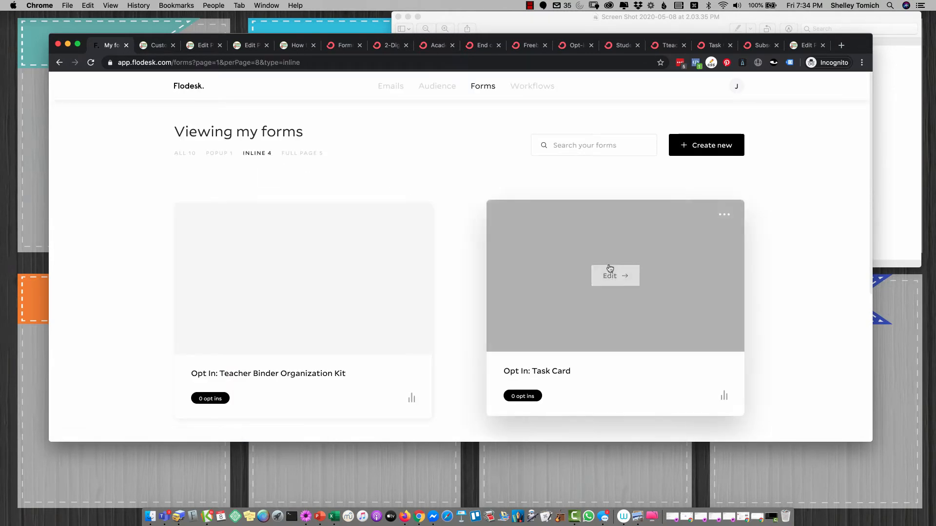
pyautogui.click(724, 214)
pyautogui.click(645, 333)
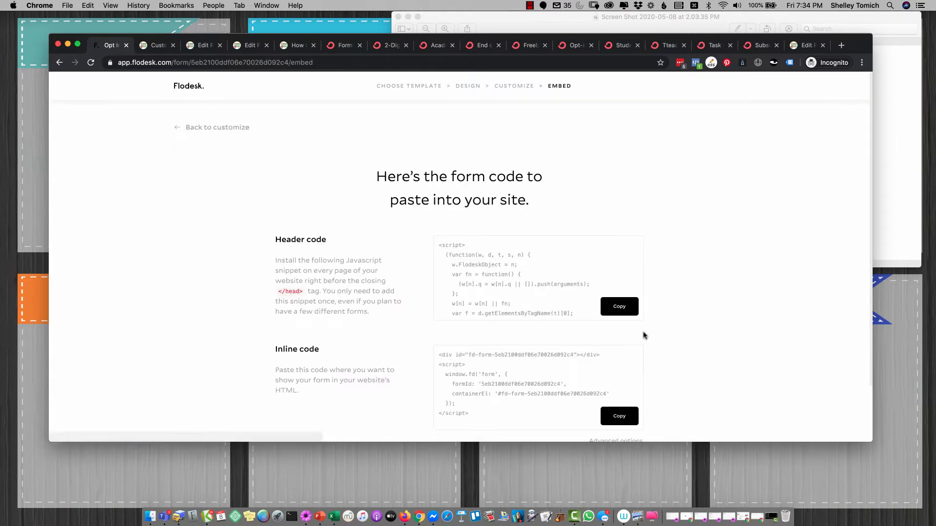
pyautogui.scroll(-3, 418, 250)
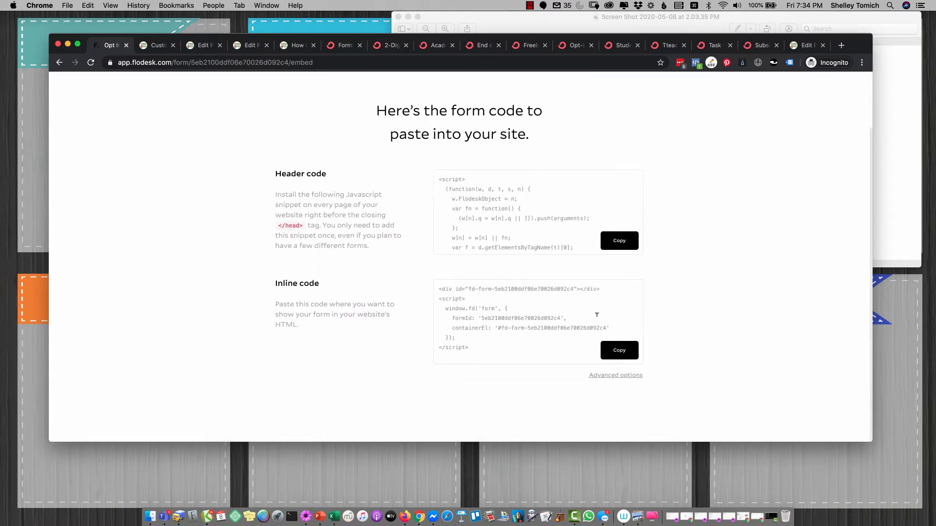
pyautogui.click(619, 350)
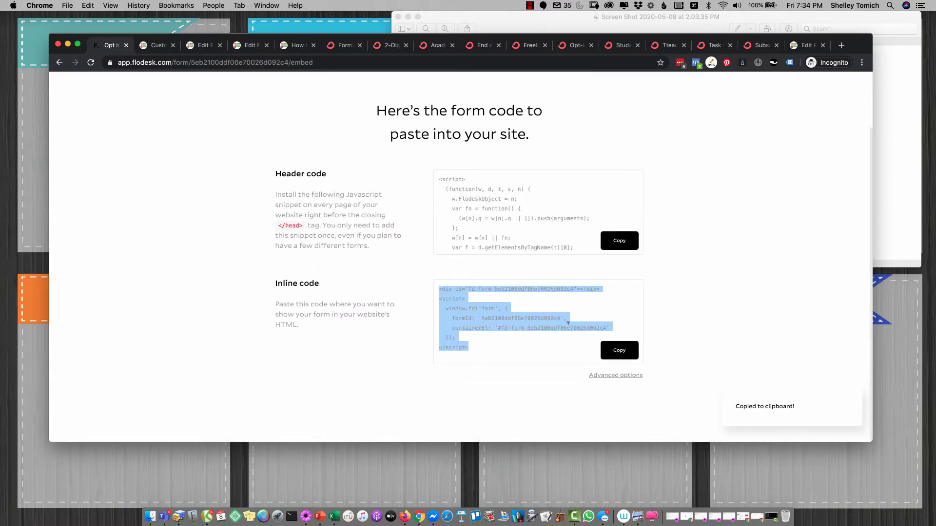
# Return to the post editor, find the next "convert" match, and switch the post to the visual view
pyautogui.hotkey('ctrl', 'shift', 'Tab')
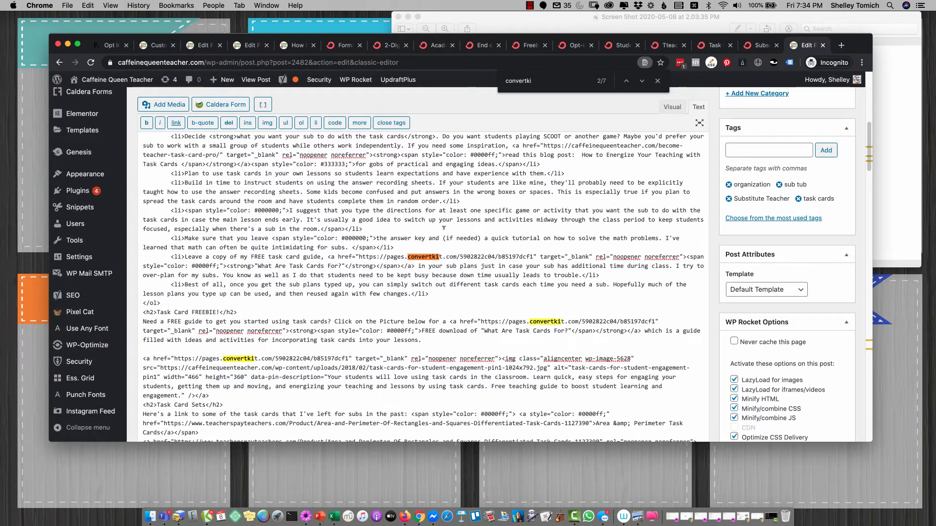
pyautogui.press('BackSpace')
pyautogui.press('BackSpace')
pyautogui.press('Return')
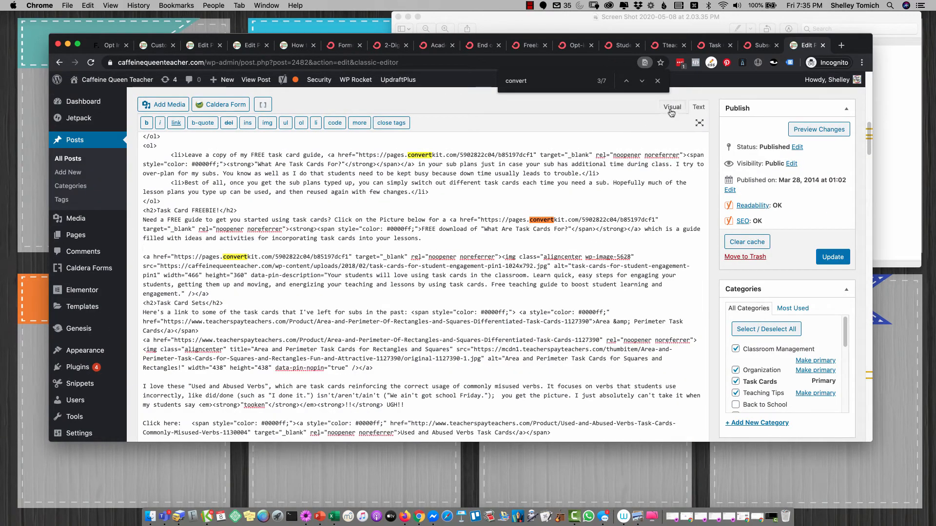
pyautogui.click(672, 113)
# Check the link settings in the image details of the task card image under "Task Card FREEBIE!"
pyautogui.click(396, 281)
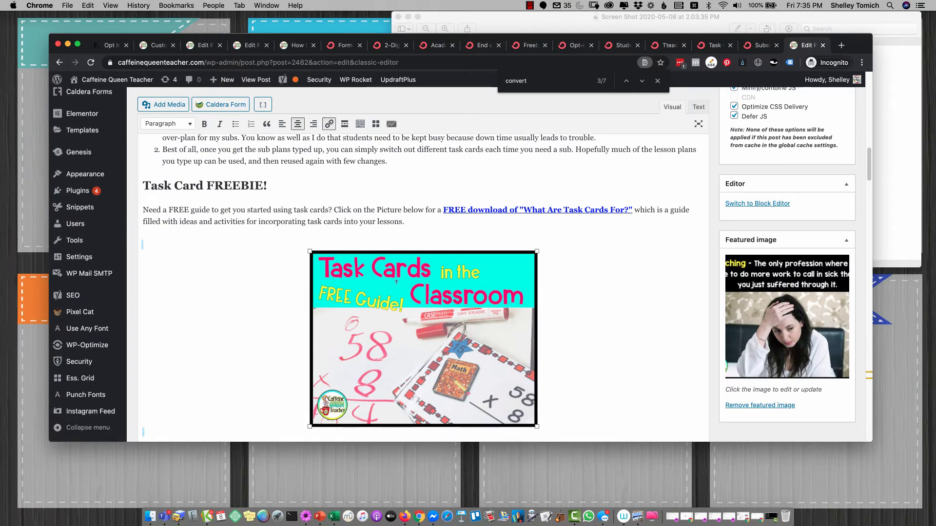
pyautogui.click(445, 236)
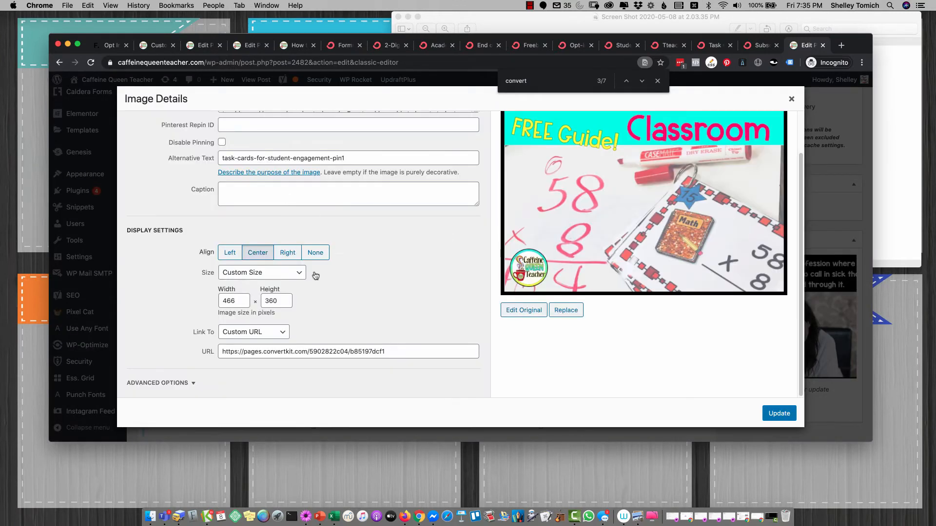
pyautogui.click(791, 99)
pyautogui.click(538, 308)
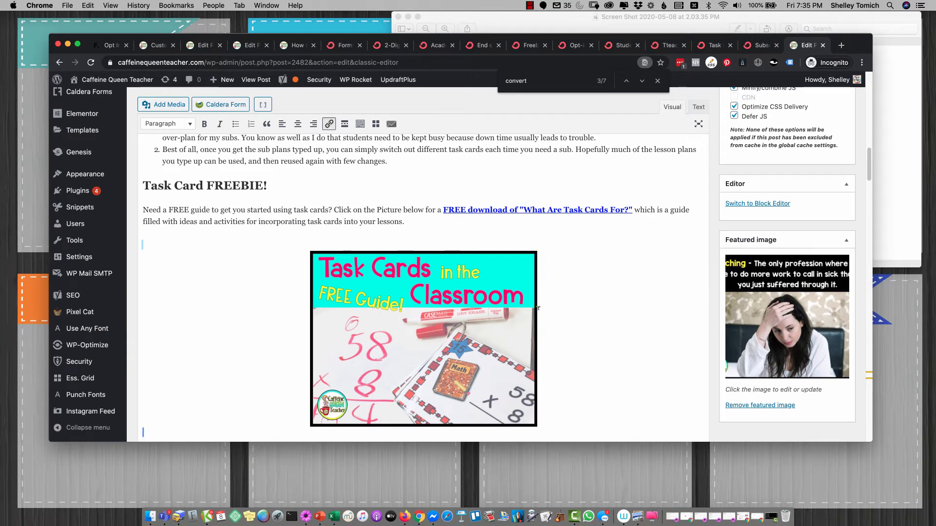
# Replace the linked text in the freebie paragraph with the unlinked text FREE download of "What Are Task Cards For?"
pyautogui.click(519, 208)
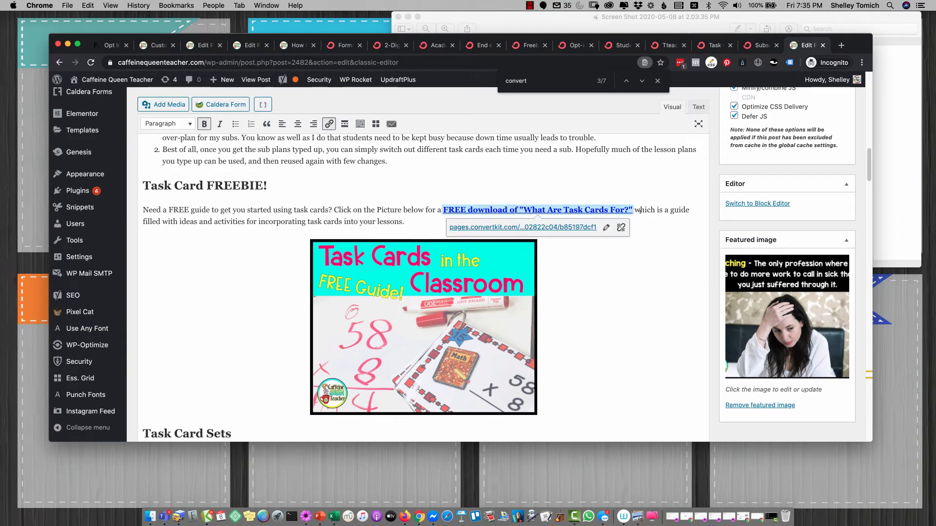
pyautogui.click(443, 209)
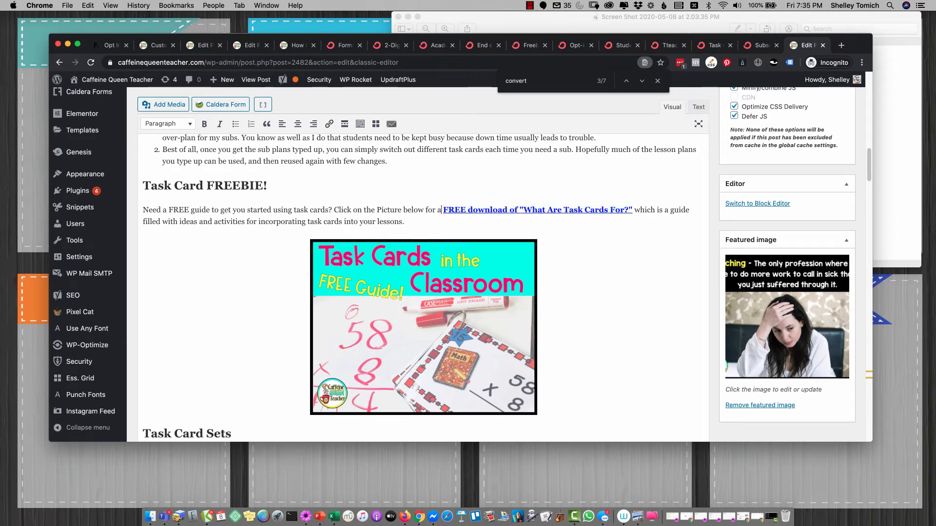
pyautogui.write('FRE')
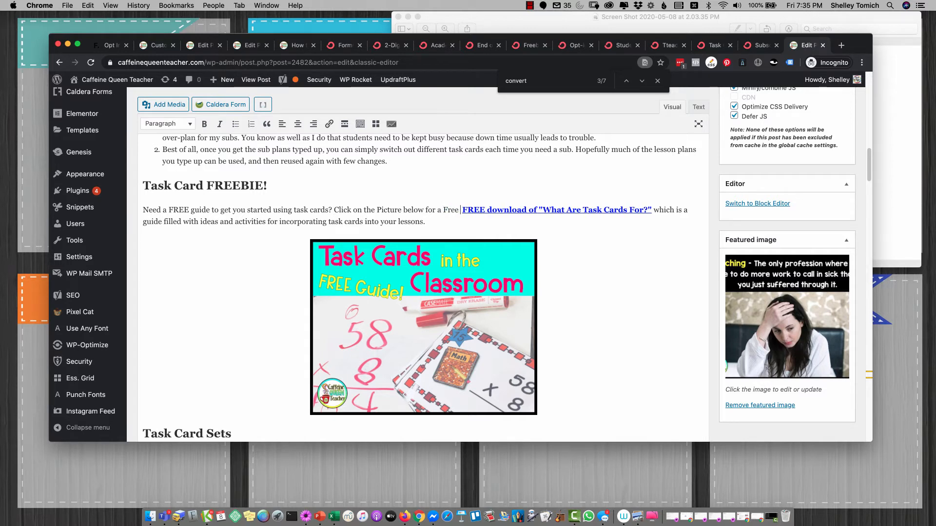
pyautogui.write('E download of  "')
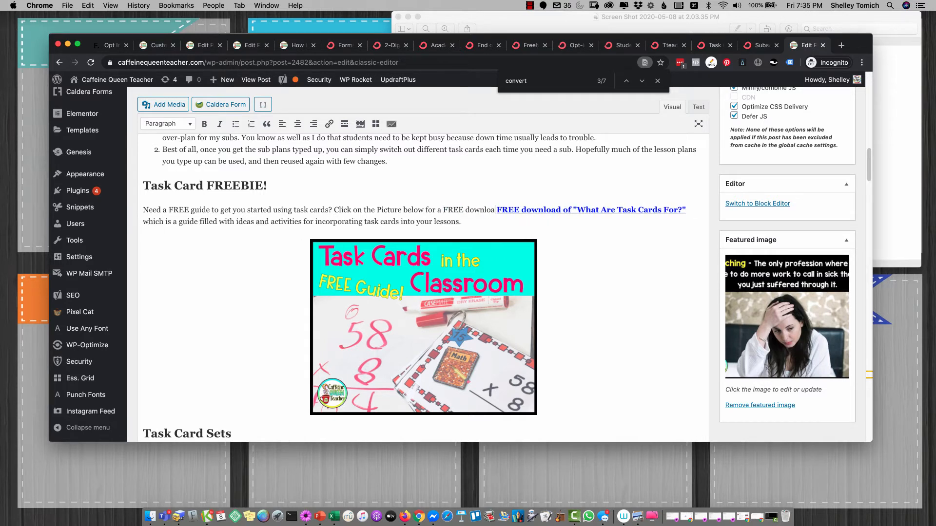
pyautogui.write('What')
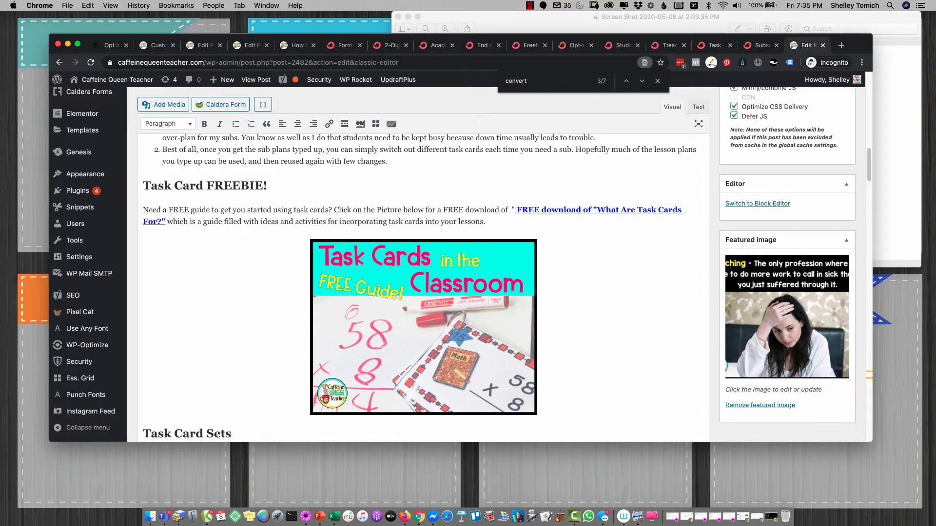
pyautogui.write(' Are Taks')
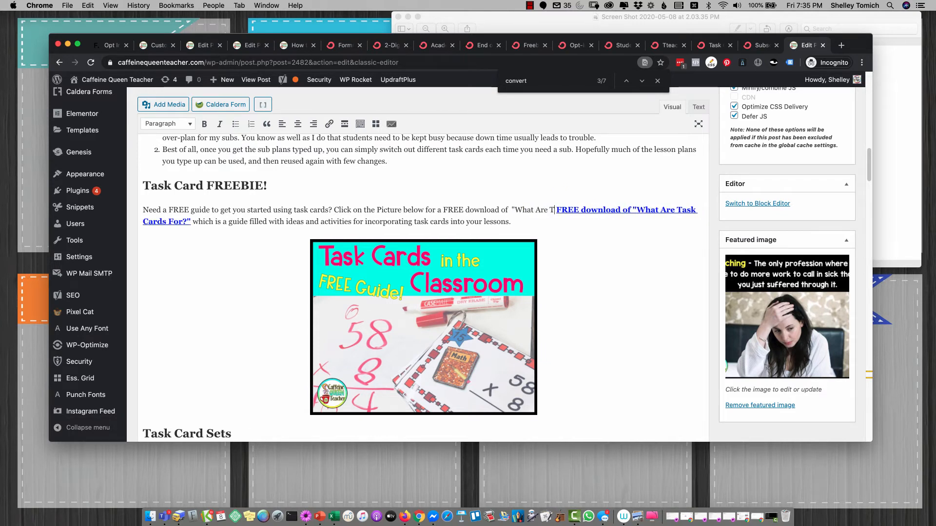
pyautogui.press('BackSpace')
pyautogui.press('BackSpace')
pyautogui.write('sk Cards For?"')
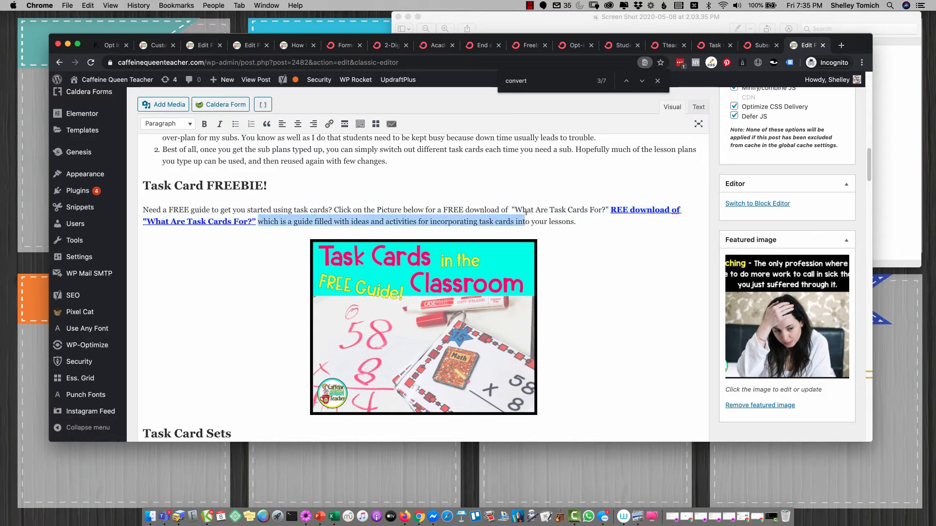
pyautogui.moveTo(257, 222); pyautogui.dragTo(614, 209)
pyautogui.press('BackSpace')
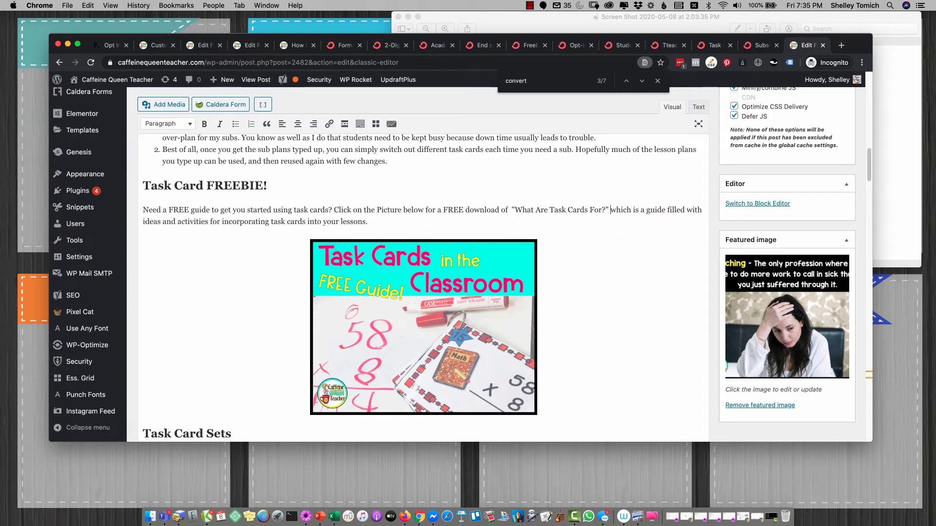
# Delete the task card image under "Task Card FREEBIE!" and add blank lines in its place
pyautogui.click(464, 264)
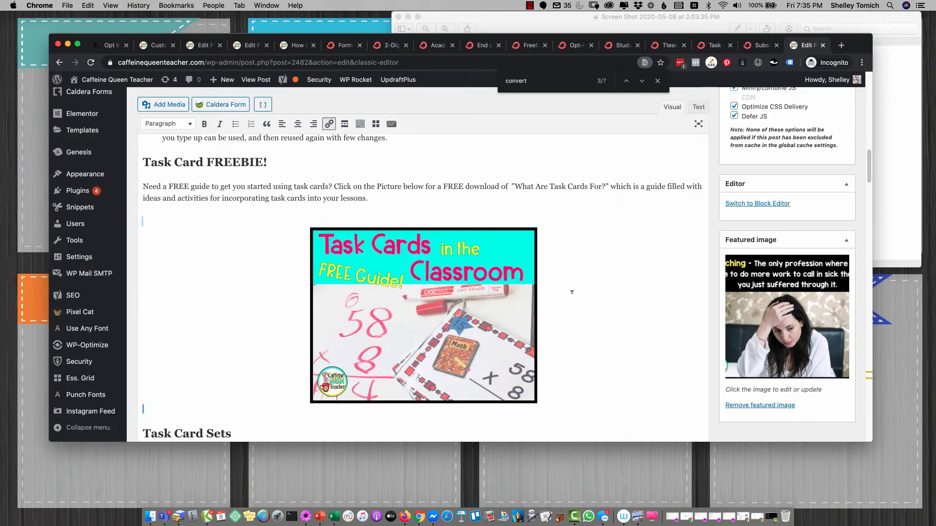
pyautogui.press('BackSpace')
pyautogui.press('Return')
pyautogui.press('Return')
pyautogui.press('Return')
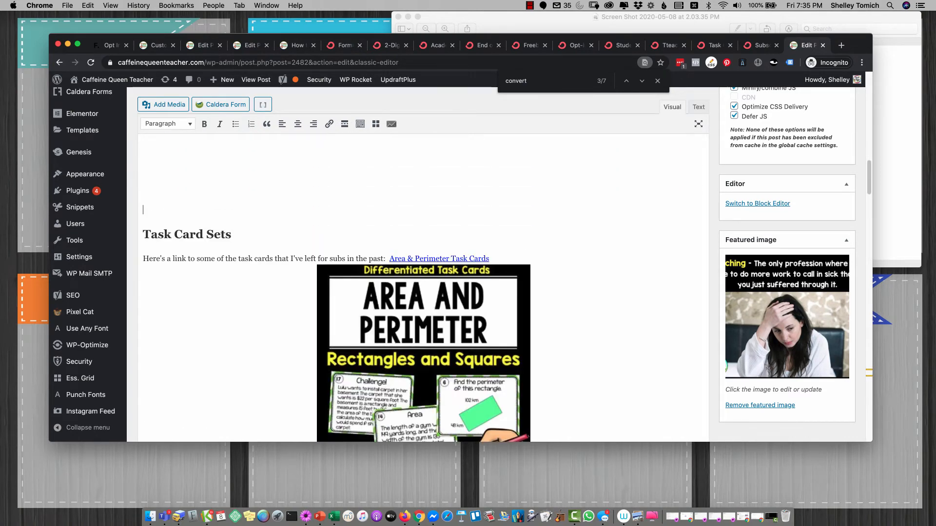
# Switch the post to its HTML view and remove the two middle &nbsp; lines above the "Task Card Sets" heading
pyautogui.scroll(2, 585, 260)
pyautogui.click(699, 108)
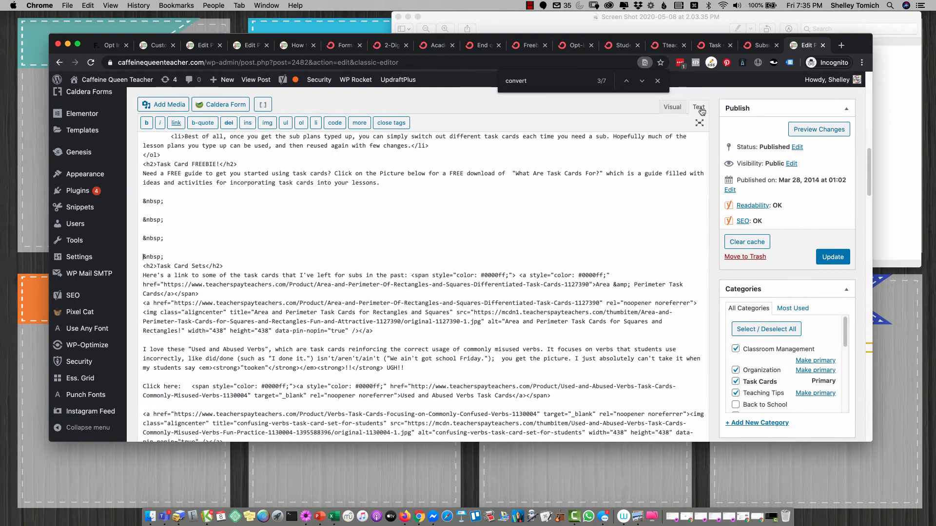
pyautogui.click(162, 219)
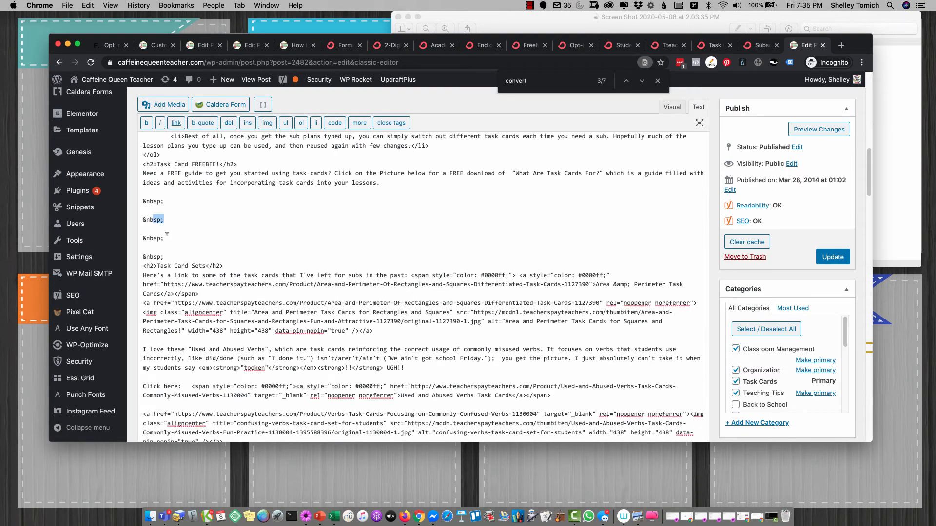
pyautogui.moveTo(165, 238); pyautogui.dragTo(140, 219)
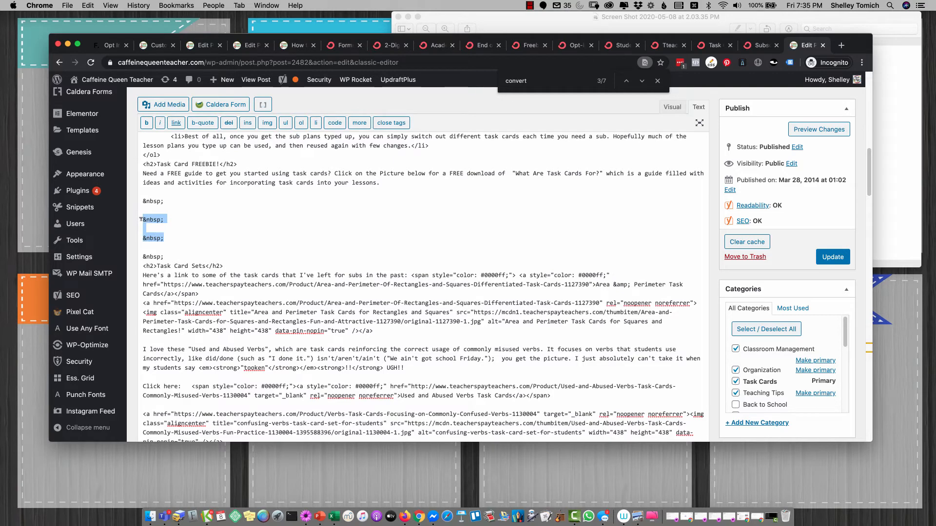
pyautogui.press('BackSpace')
pyautogui.write('<')
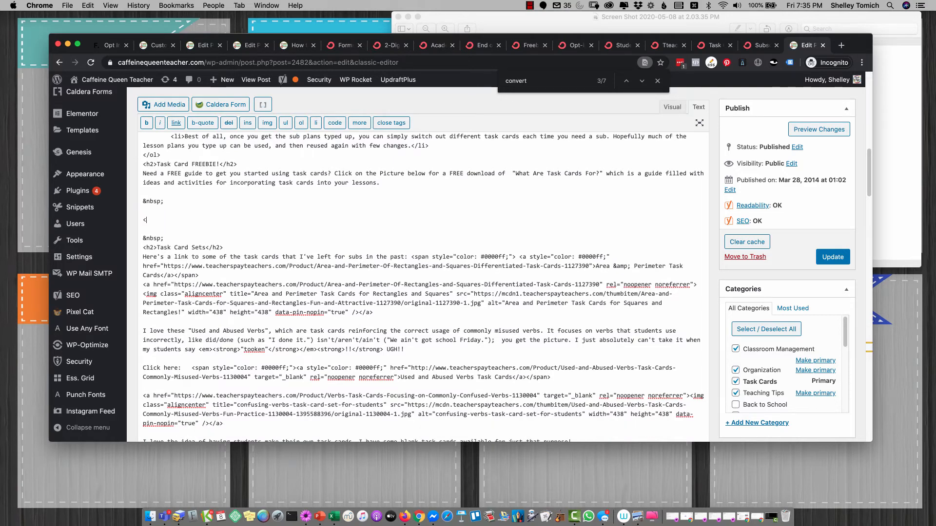
pyautogui.write('br')
pyautogui.press('BackSpace')
pyautogui.press('BackSpace')
pyautogui.press('BackSpace')
pyautogui.press('BackSpace')
# Go back to the Flodesk embed page for the form's inline code and paste the code into the gap above "Task Card Sets"
pyautogui.click(110, 45)
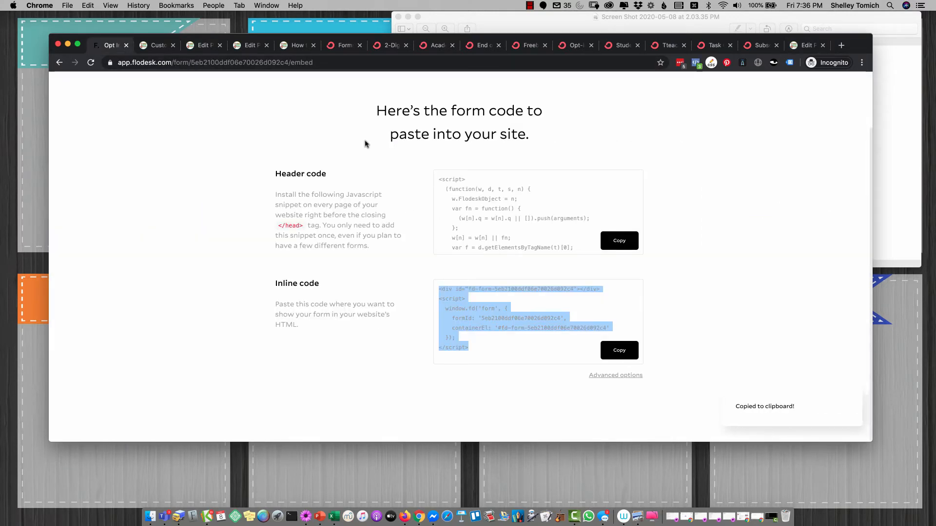
pyautogui.click(812, 45)
pyautogui.press('super+v')
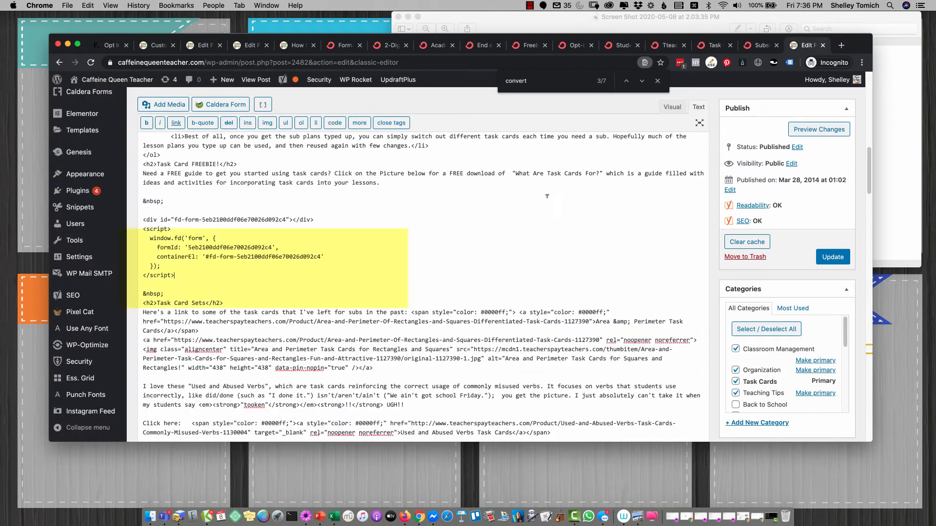
pyautogui.scroll(1, 630, 217)
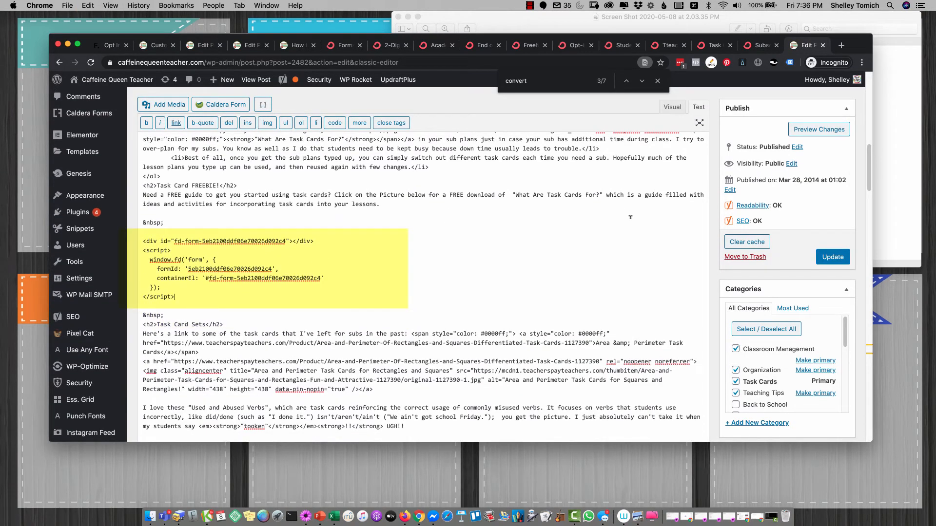
# Update the post and open its permalink in a new tab to check the embedded form
pyautogui.click(832, 257)
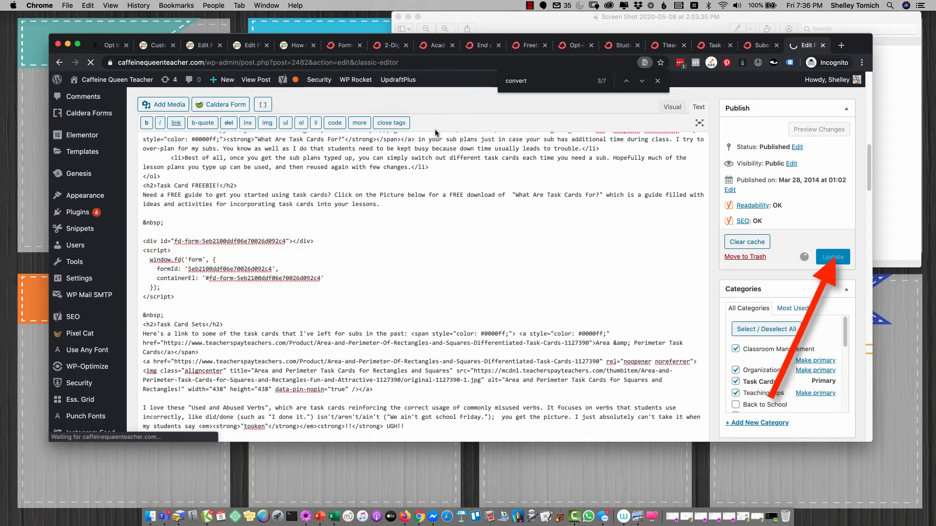
pyautogui.rightClick(358, 175)
pyautogui.click(371, 181)
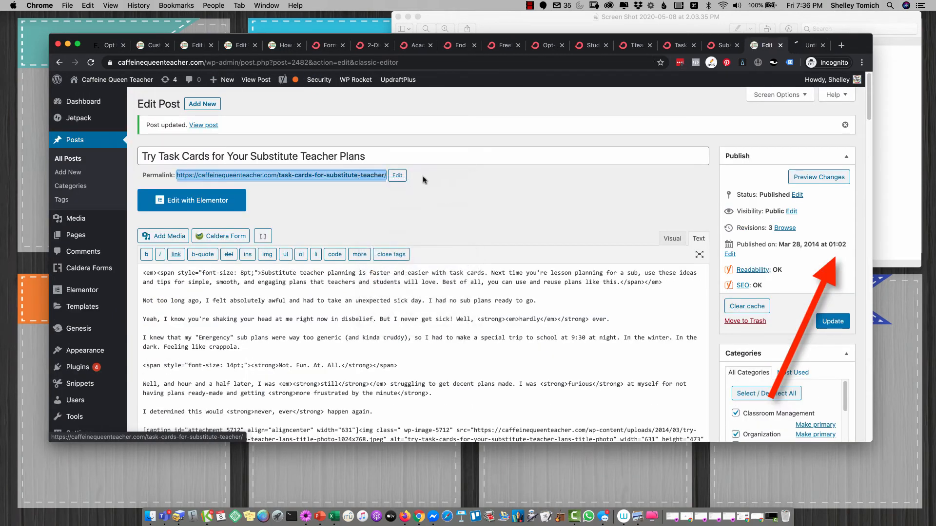
pyautogui.click(809, 45)
pyautogui.scroll(-10, 463, 189)
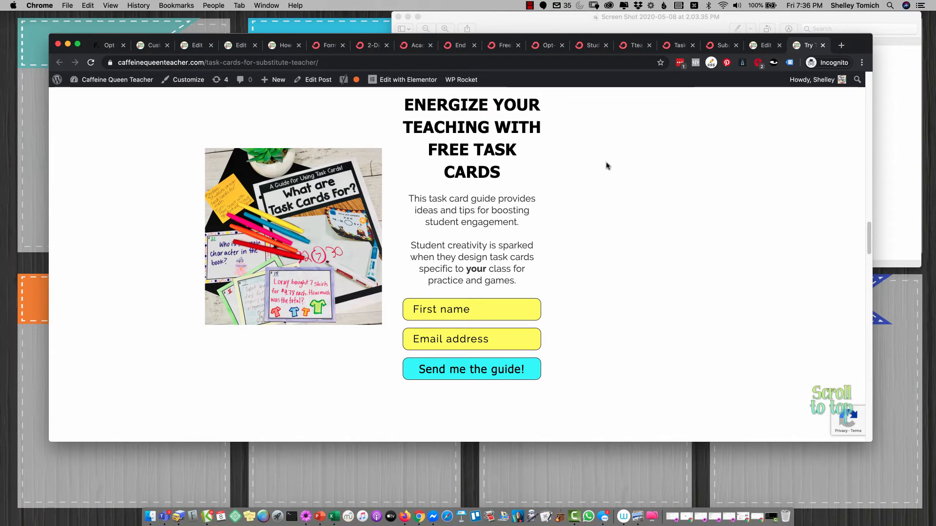
# Return to the post editor, find the "convertkit" link in the numbered list, and switch to the visual view
pyautogui.hotkey('ctrl', 'shift', 'Tab')
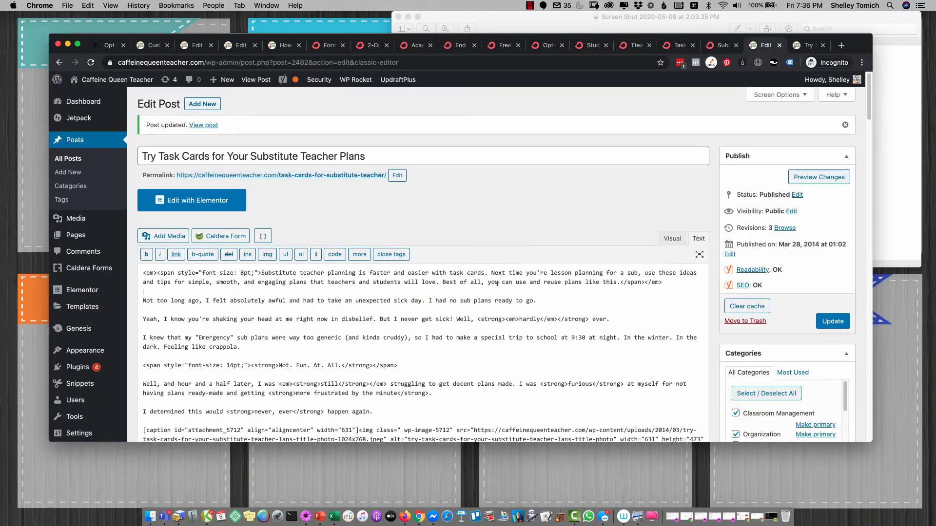
pyautogui.hotkey('ctrl', 'f')
pyautogui.scroll(-5, 378, 302)
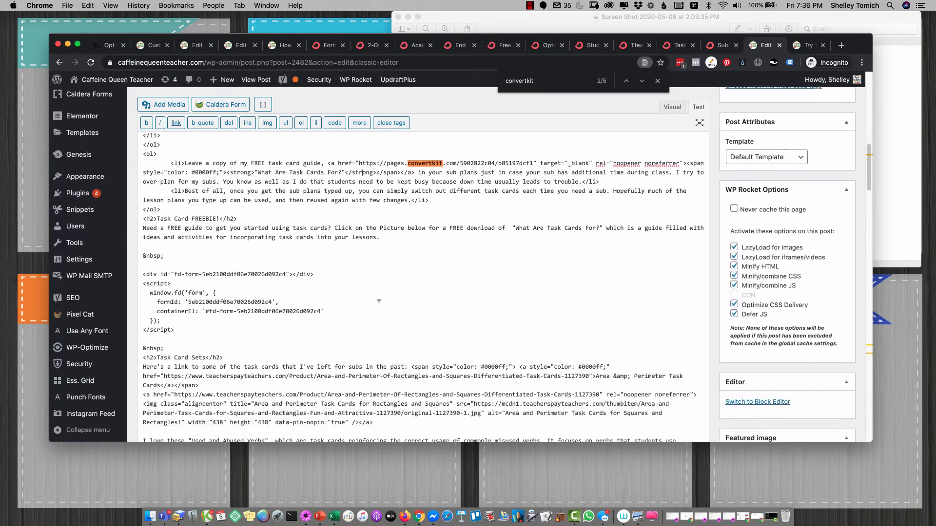
pyautogui.scroll(5, 441, 234)
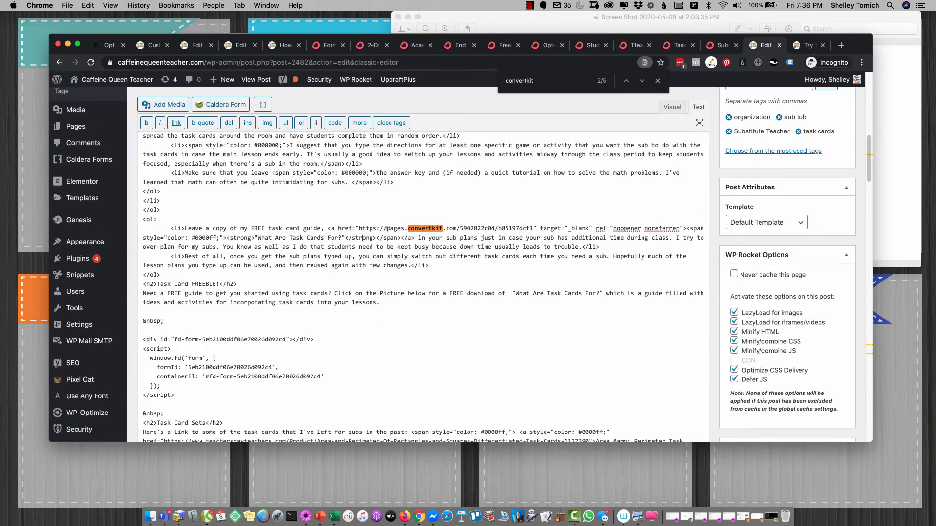
pyautogui.click(673, 106)
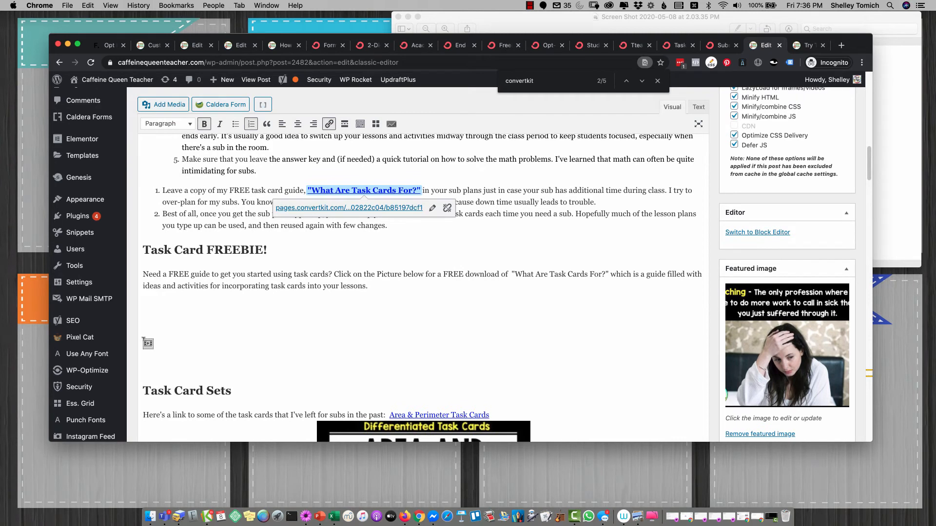
# Replace the linked guide title in the first list item with the unlinked text "What are Task Cards For?" (grab below!)
pyautogui.write('"What are')
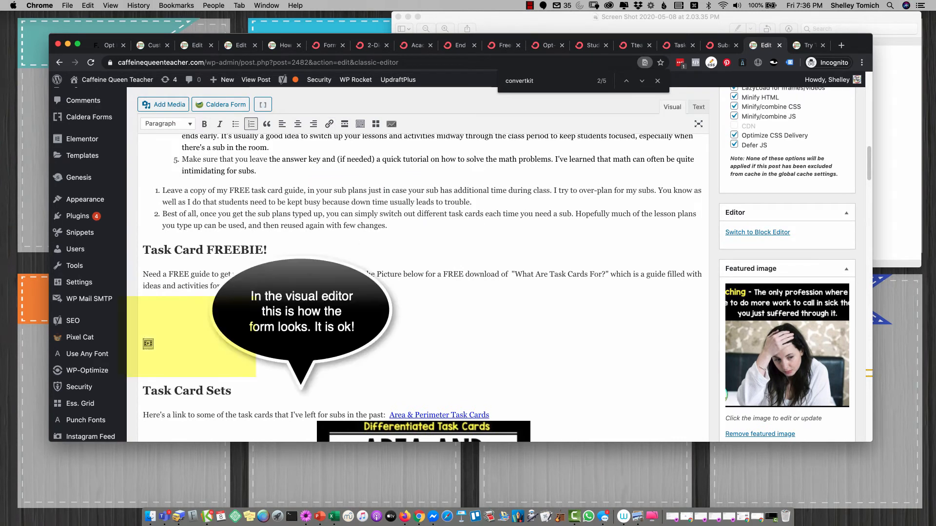
pyautogui.write(' Task Cards FO')
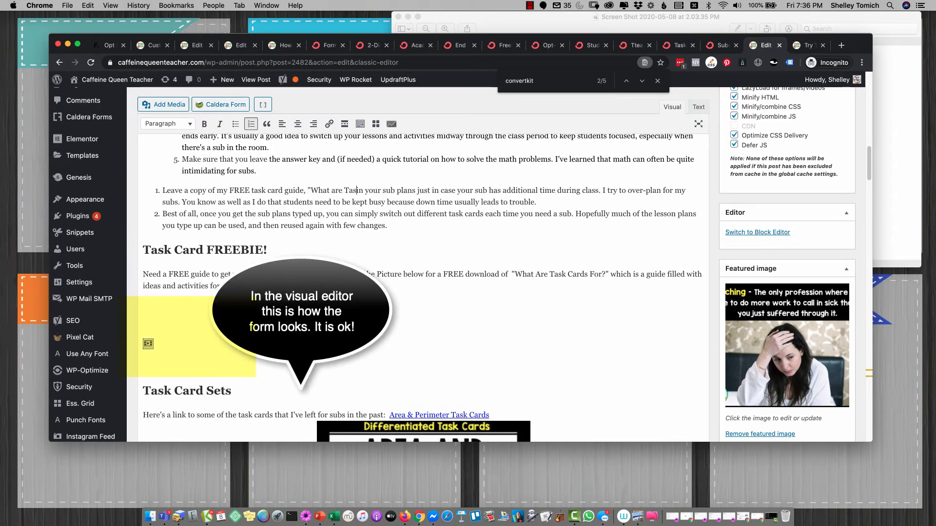
pyautogui.press('BackSpace')
pyautogui.write('or?')
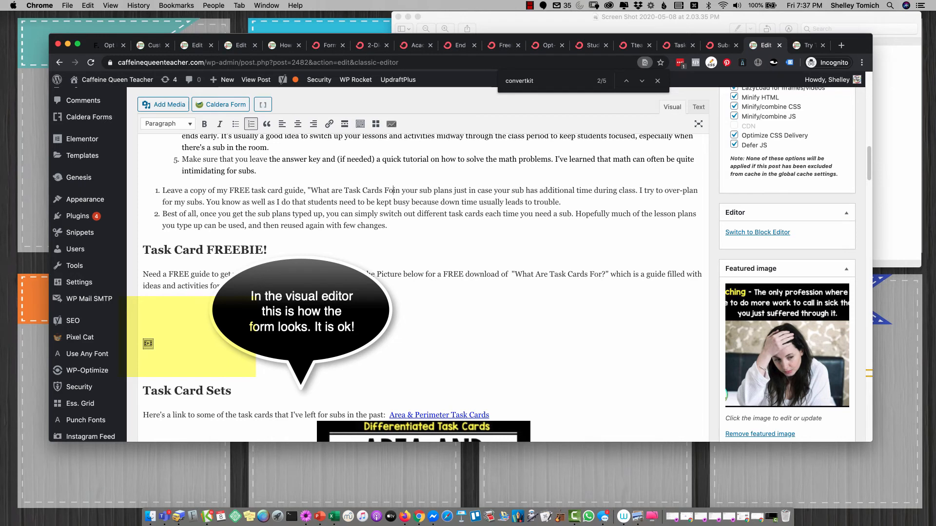
pyautogui.write('" (grab ')
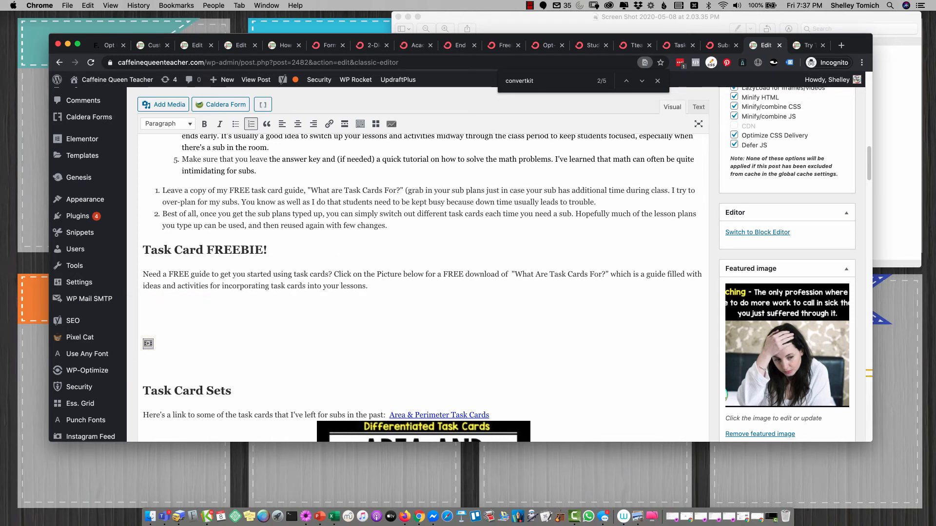
pyautogui.write('below!)')
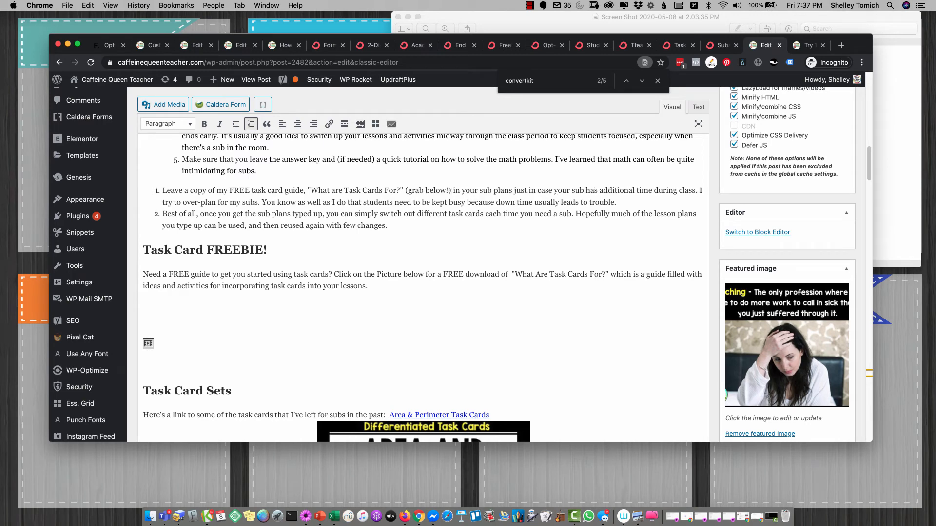
# Update the post and reload the live page to check the task card freebie section
pyautogui.scroll(10, 861, 150)
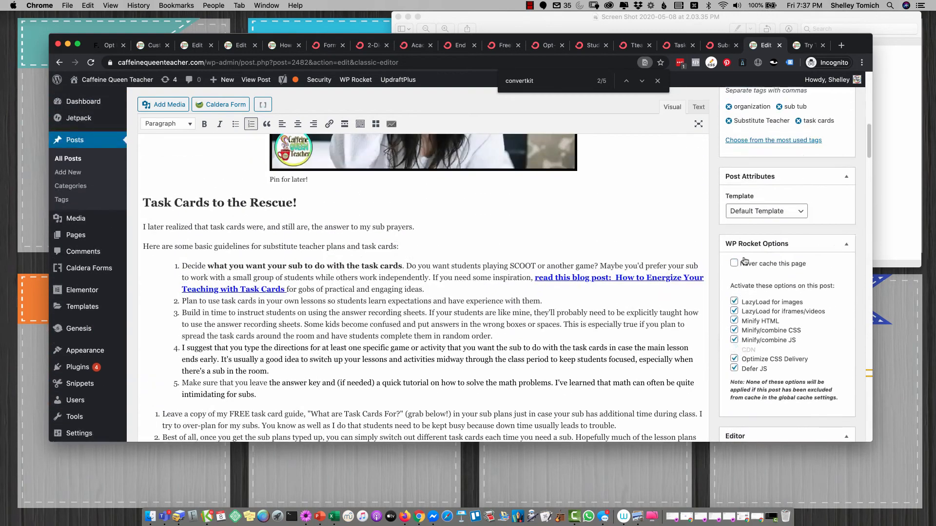
pyautogui.scroll(5, 834, 191)
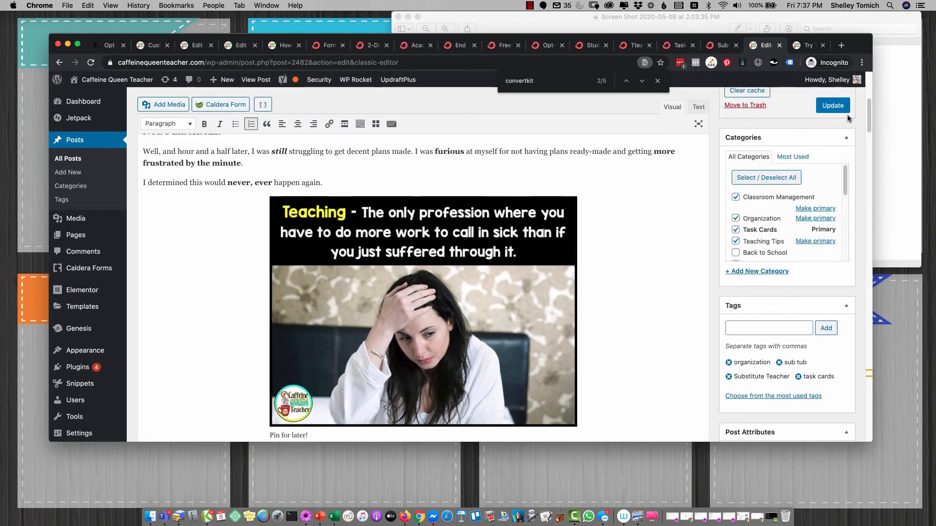
pyautogui.click(832, 105)
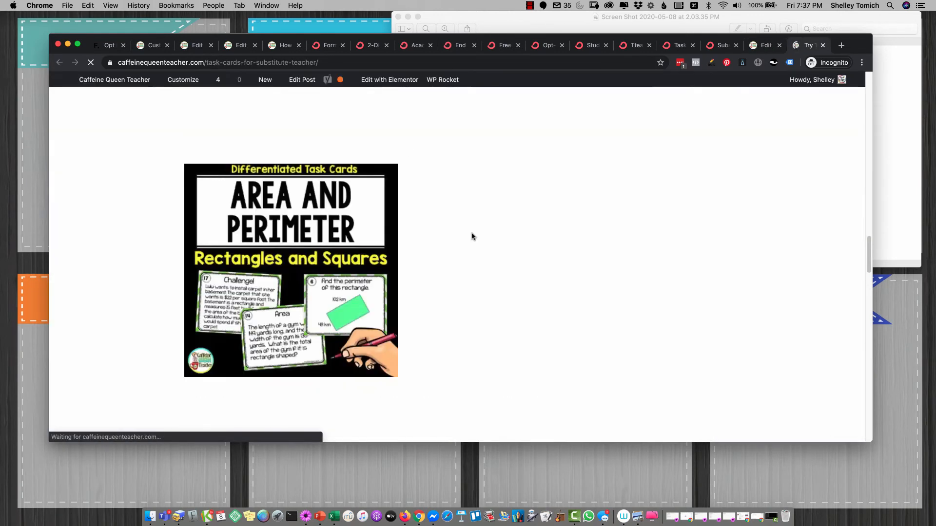
pyautogui.scroll(1, 536, 362)
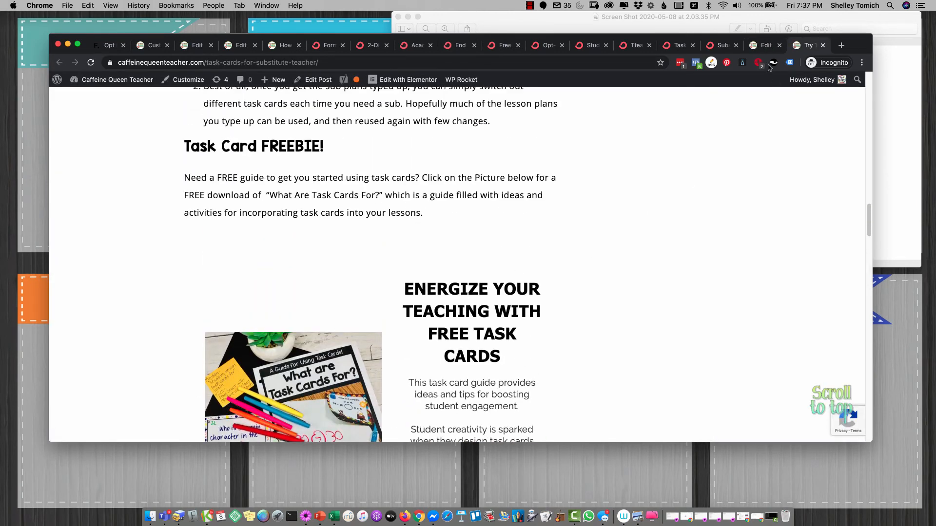
# Open the live post at pick-up-your-free-guide-to-using-task and look through it for freebie links and images
pyautogui.click(770, 48)
pyautogui.press('super+f')
pyautogui.write('ck-up-your-free-guide-to-using-')
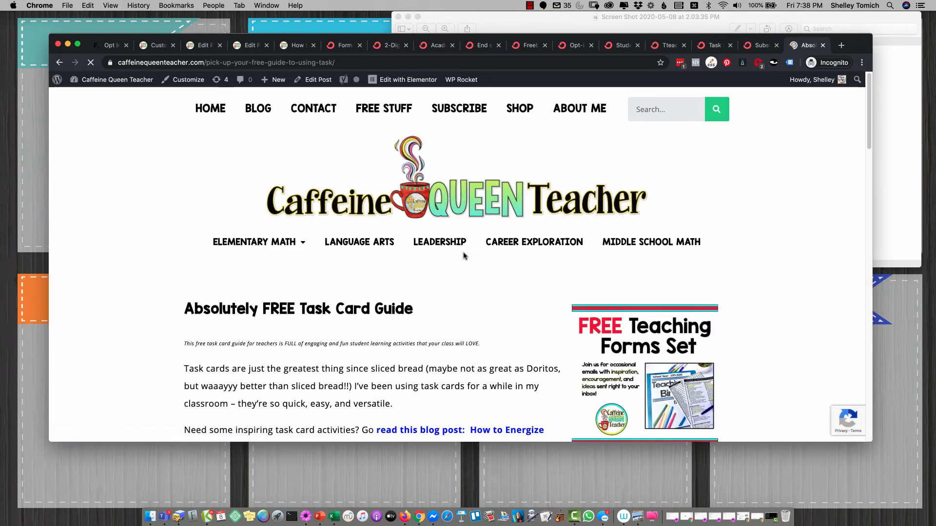
pyautogui.scroll(-10, 491, 301)
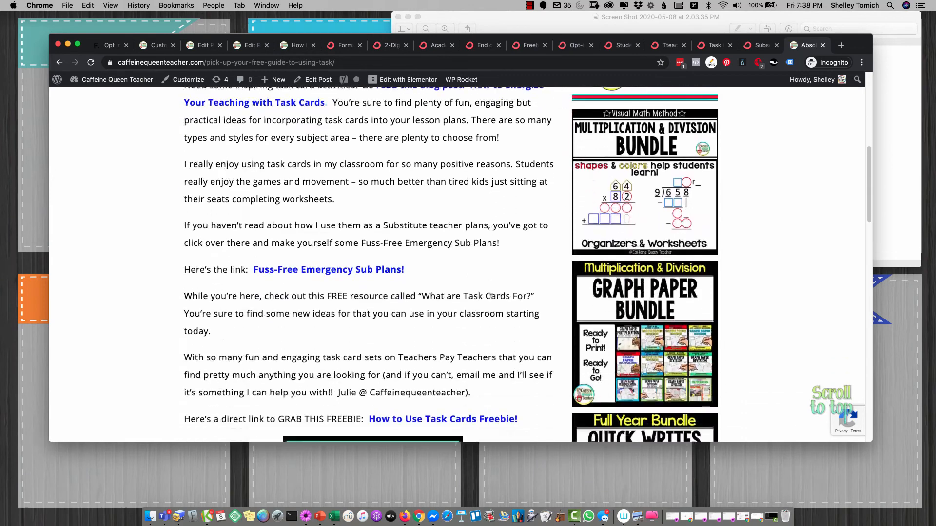
pyautogui.scroll(-10, 491, 295)
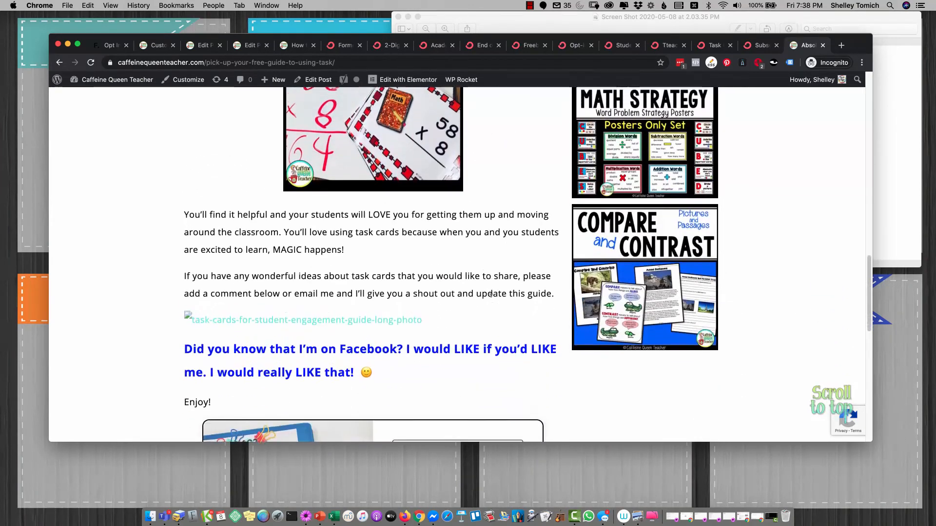
pyautogui.scroll(8, 491, 295)
pyautogui.scroll(15, 490, 296)
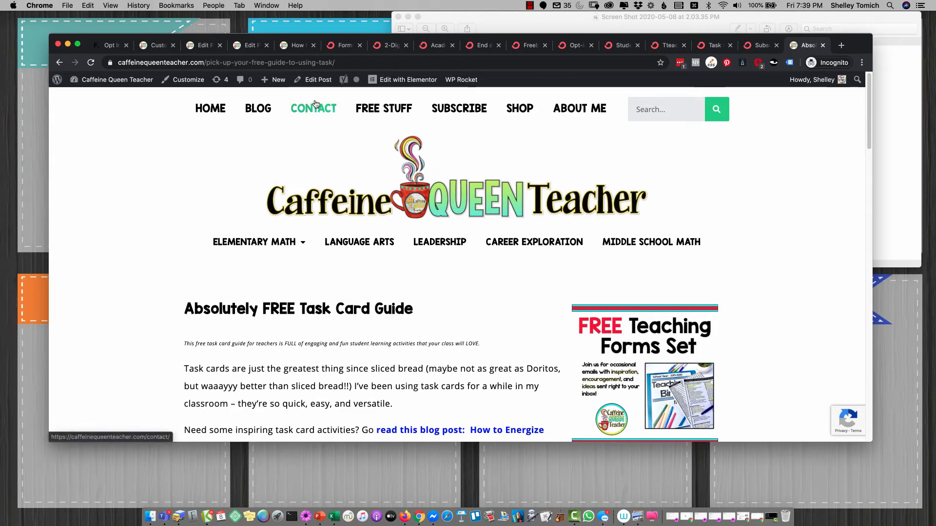
# Open the "Absolutely FREE Task Card Guide" post for editing, find "convert" in its code, and switch to the visual view
pyautogui.click(315, 83)
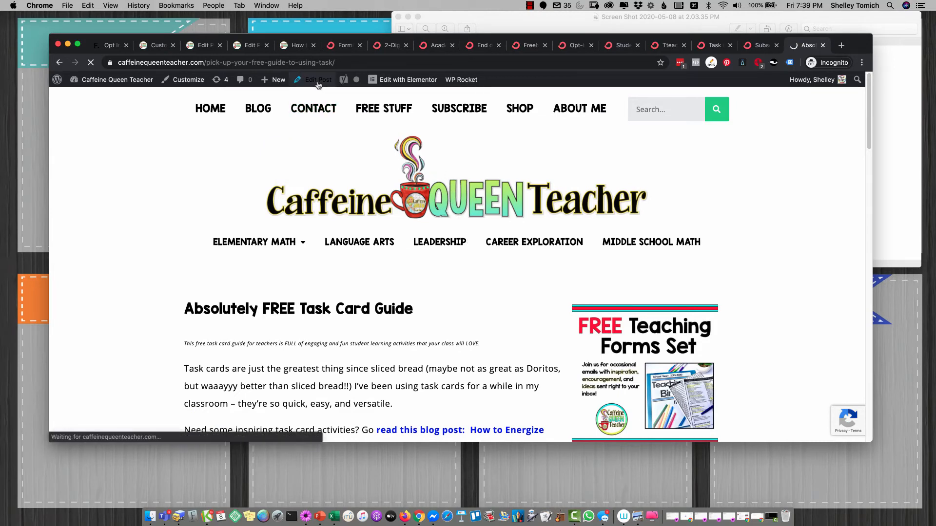
pyautogui.press('super+f')
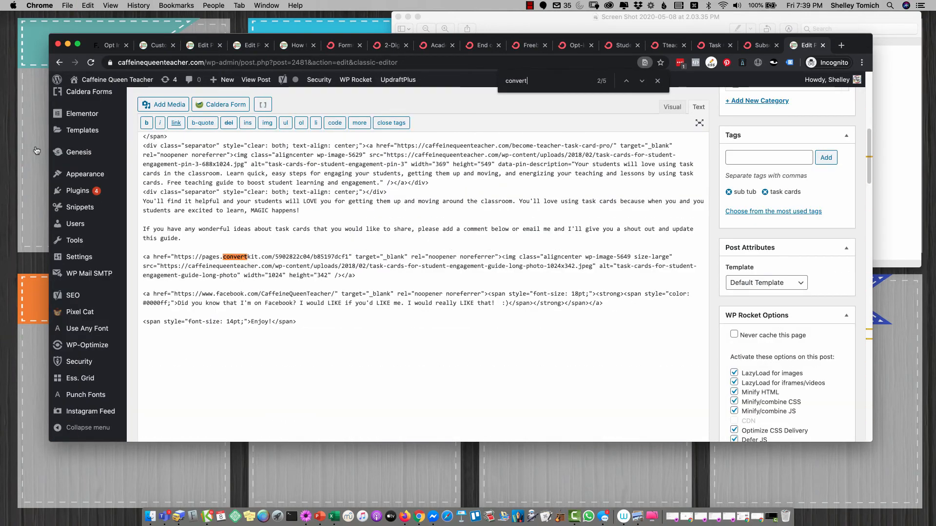
pyautogui.scroll(3, 498, 255)
pyautogui.click(670, 109)
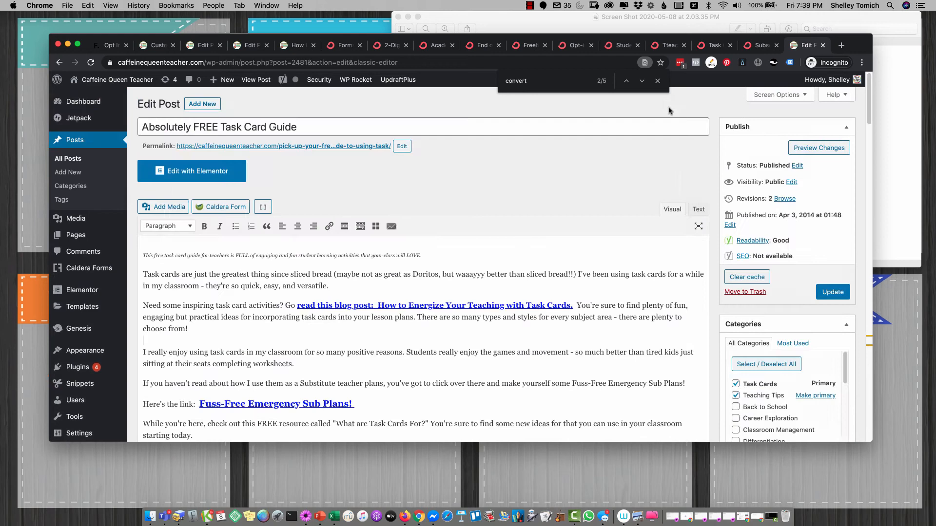
# Locate the task-cards-for-student-engagement-guide-long-photo image near the post's end and inspect its link in the code view
pyautogui.scroll(-15, 468, 306)
pyautogui.scroll(4, 457, 244)
pyautogui.click(458, 309)
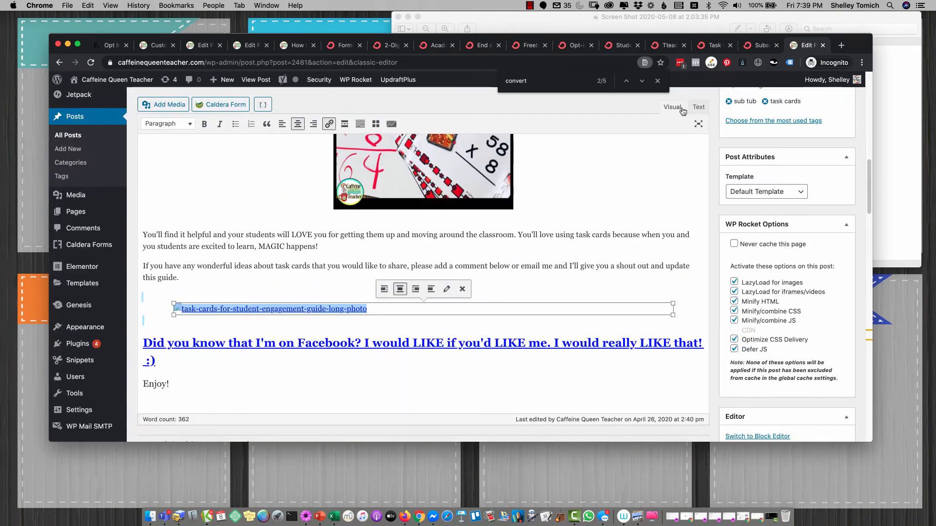
pyautogui.click(699, 108)
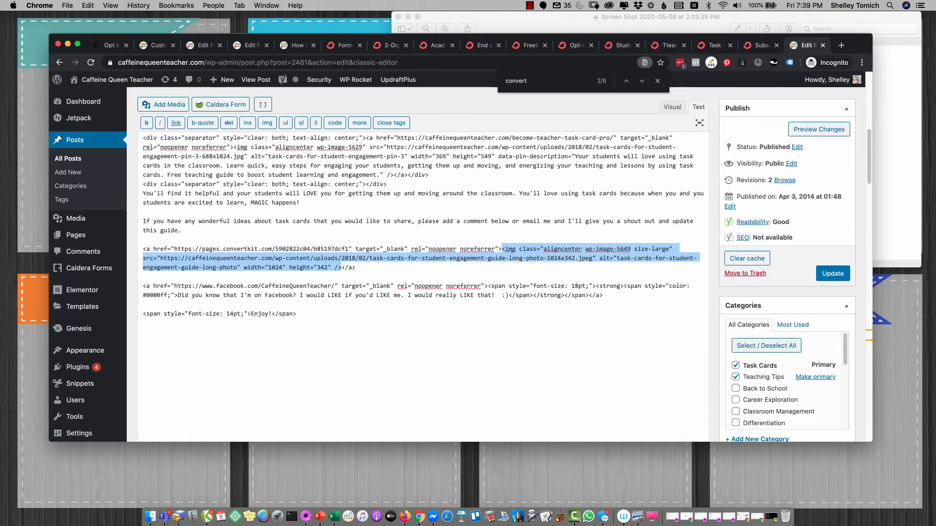
pyautogui.click(519, 259)
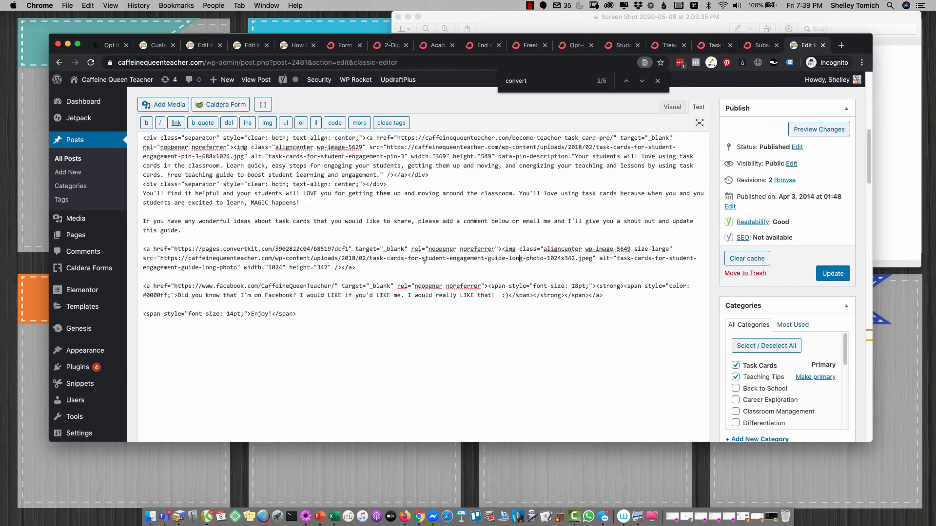
pyautogui.click(588, 25)
pyautogui.click(555, 286)
# Switch the post to the block editor and dismiss the welcome guide
pyautogui.scroll(-3, 556, 285)
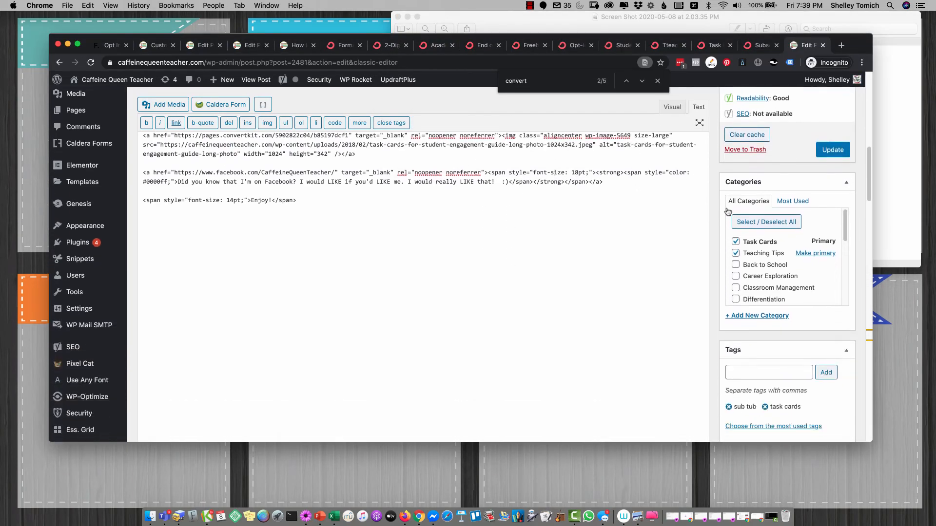
pyautogui.scroll(-5, 741, 246)
pyautogui.scroll(-15, 670, 234)
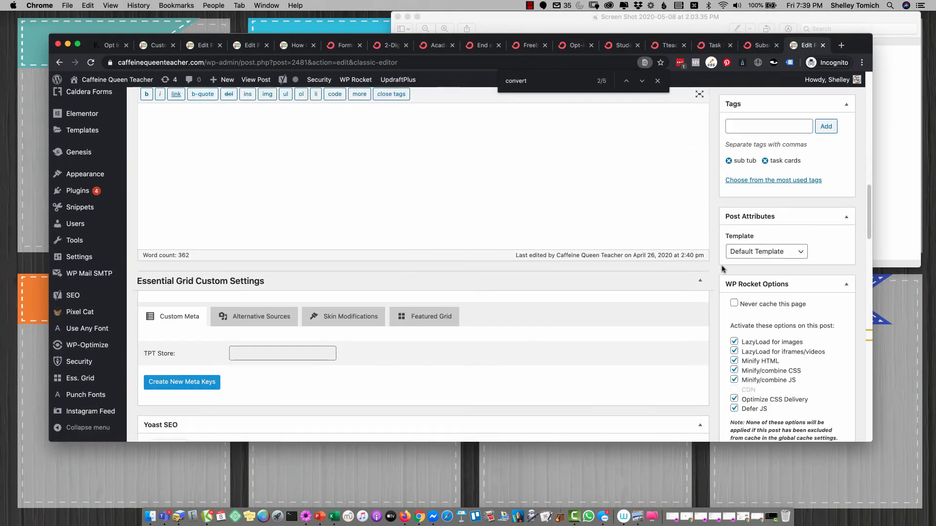
pyautogui.click(753, 281)
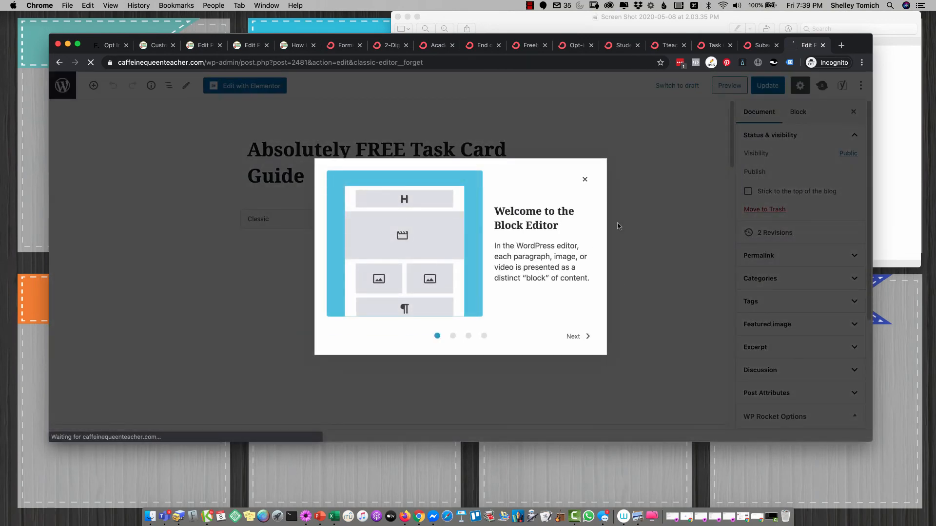
pyautogui.click(617, 226)
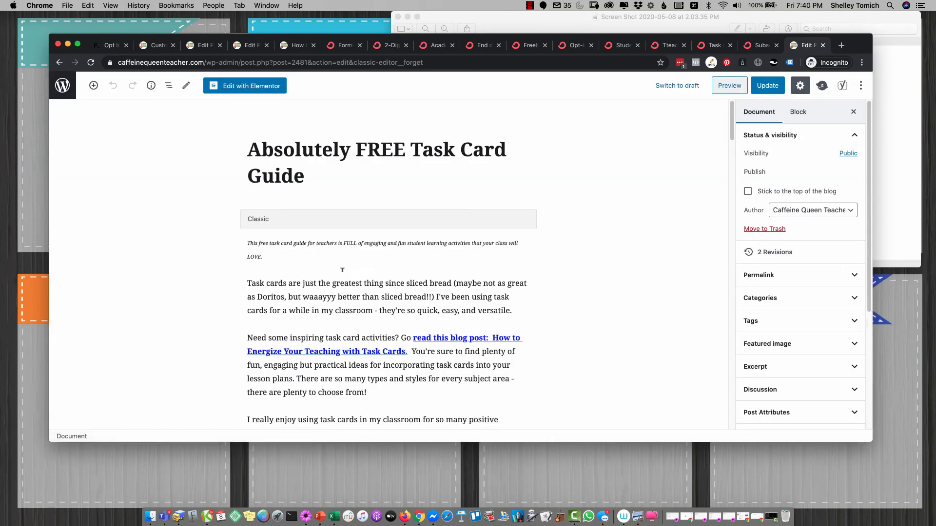
# Convert the post's Classic block into individual blocks
pyautogui.click(491, 231)
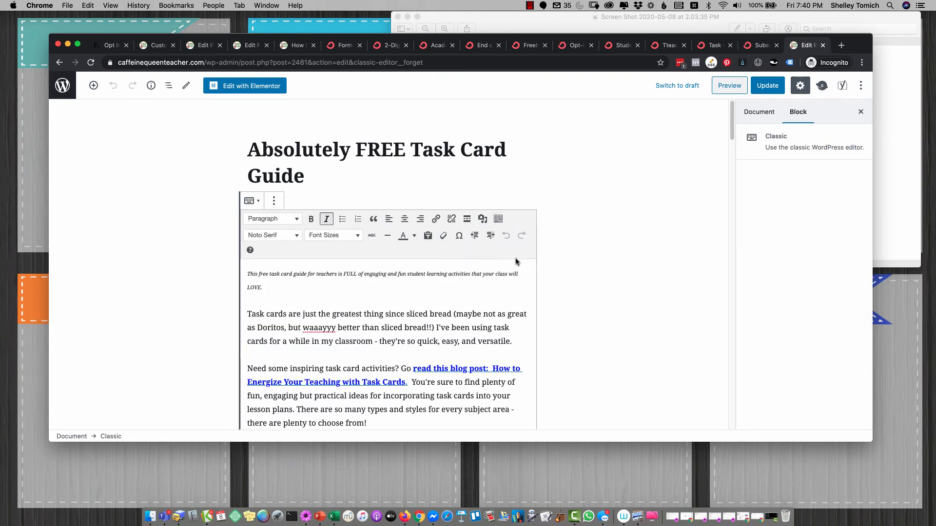
pyautogui.click(274, 201)
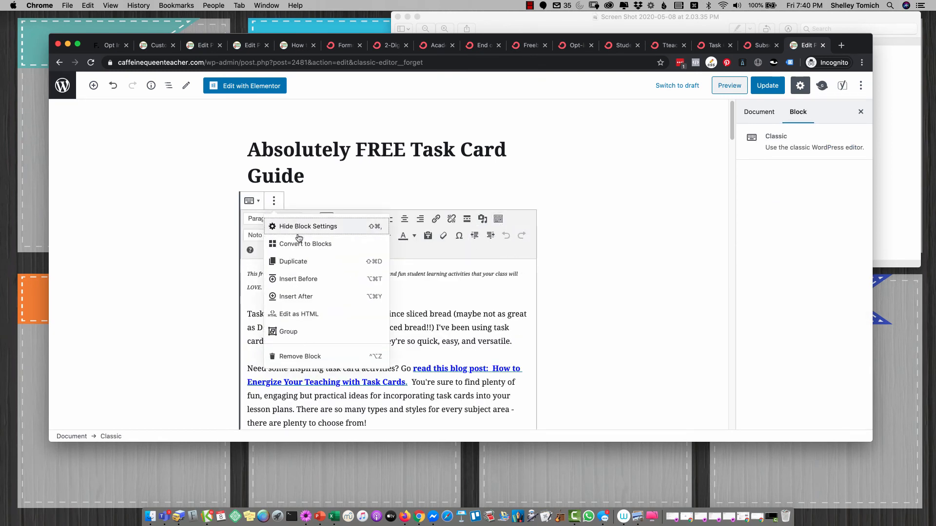
pyautogui.click(304, 244)
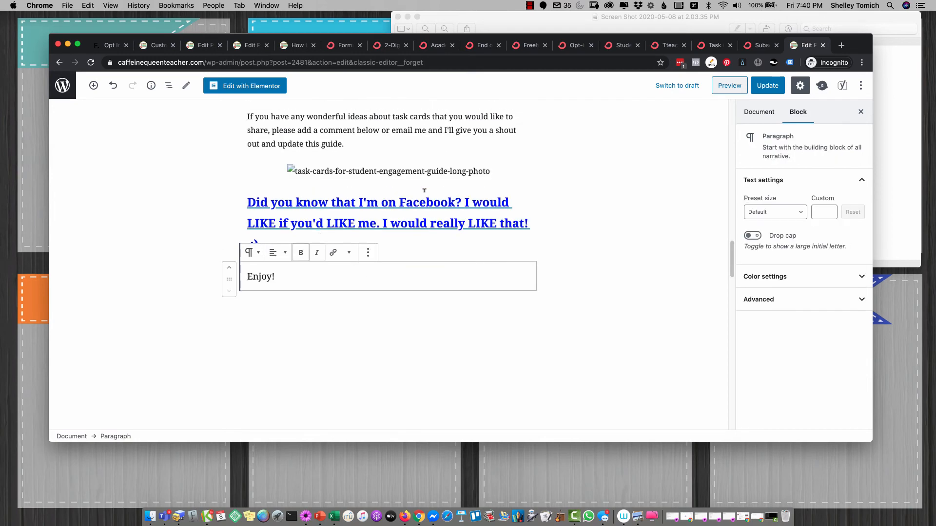
# Remove the task-cards-for-student-engagement-guide-long-photo image block above the Facebook link
pyautogui.scroll(1, 486, 172)
pyautogui.tripleClick(427, 223)
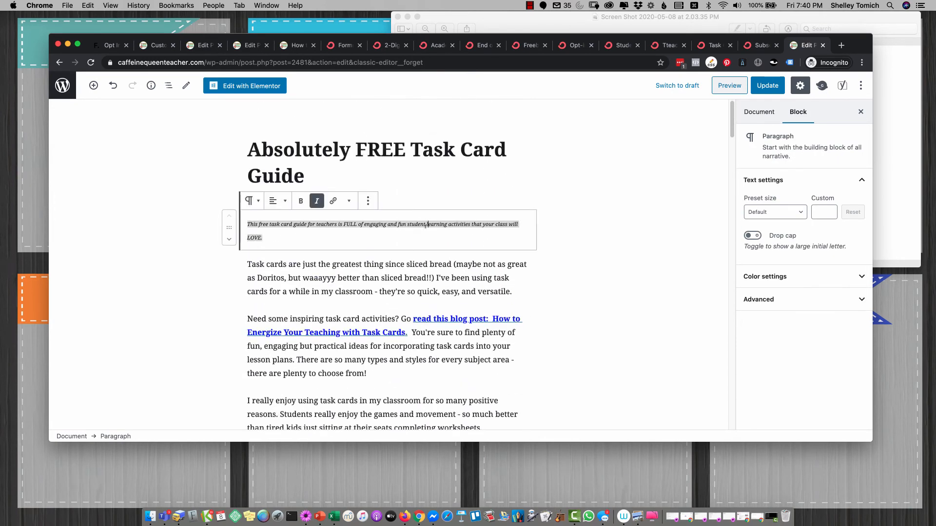
pyautogui.click(429, 271)
pyautogui.scroll(-3, 530, 290)
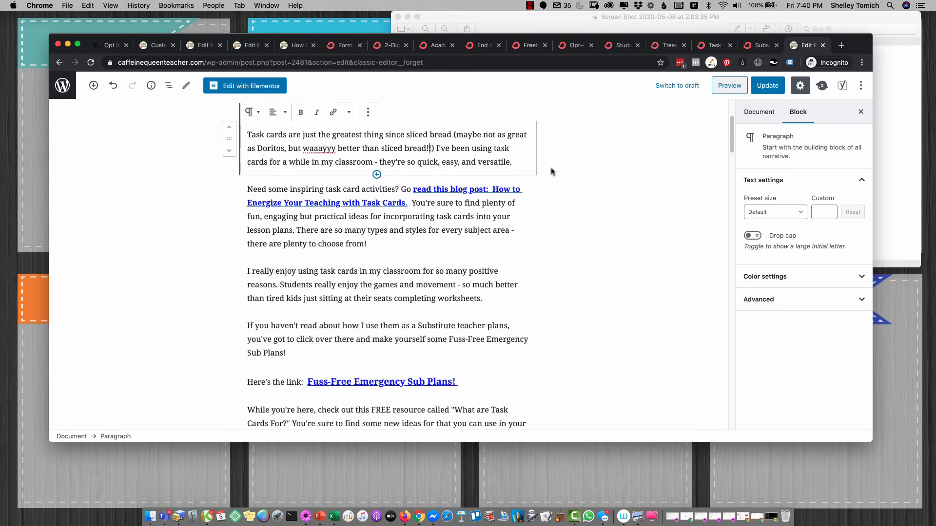
pyautogui.scroll(-4, 453, 285)
pyautogui.scroll(-15, 453, 286)
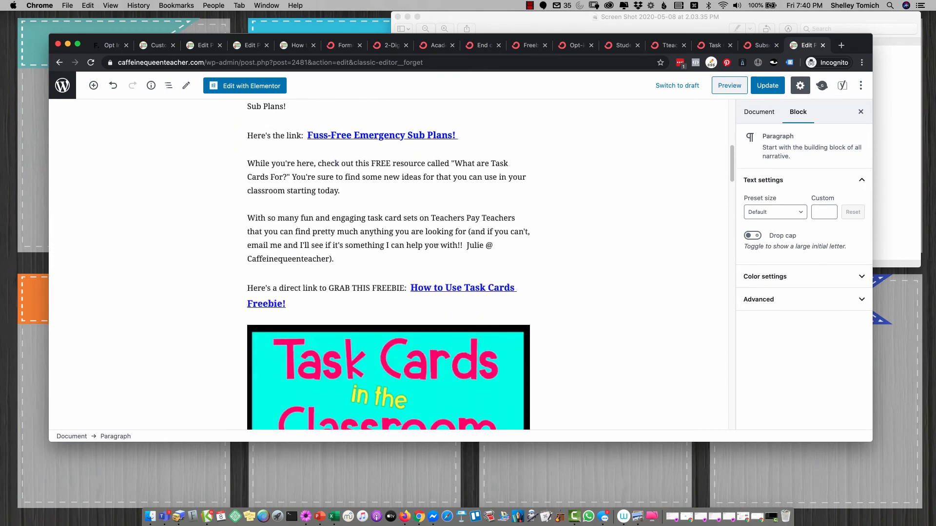
pyautogui.scroll(-1, 435, 221)
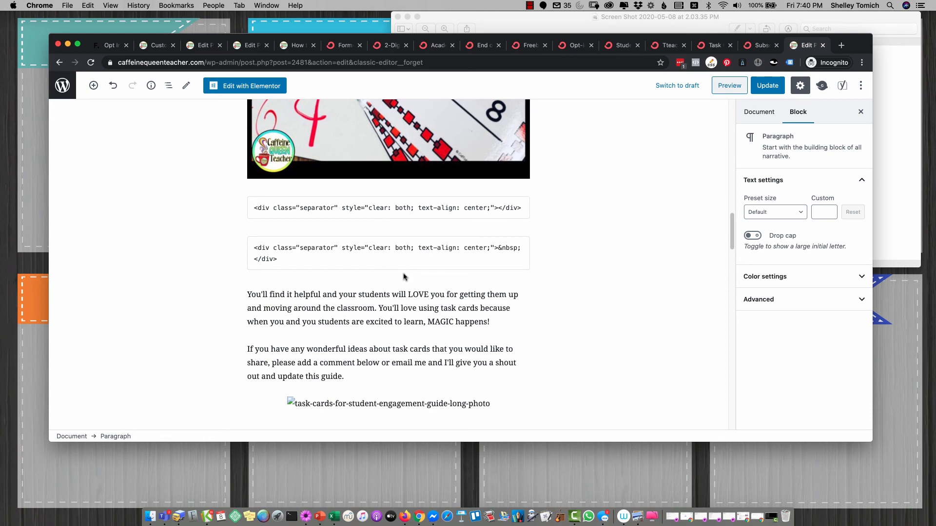
pyautogui.scroll(-4, 376, 276)
pyautogui.click(379, 255)
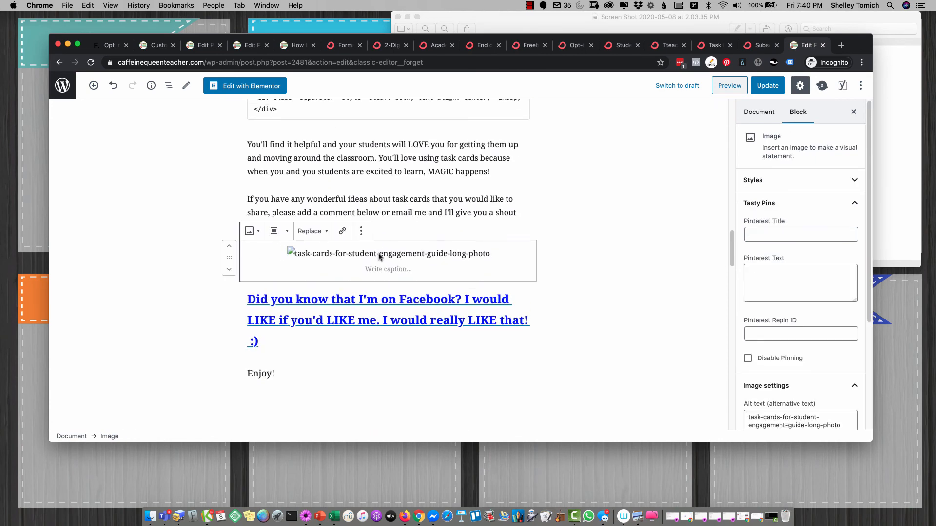
pyautogui.click(363, 234)
pyautogui.click(390, 386)
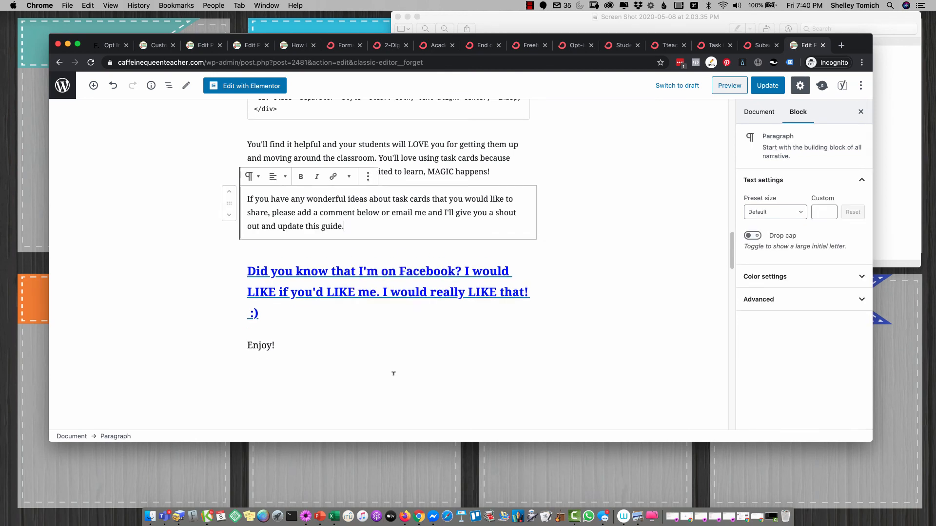
# Insert a Custom HTML block above the Facebook link and paste in the Flodesk embed code for form 5eb2100ddf06e70026d092c4
pyautogui.click(376, 239)
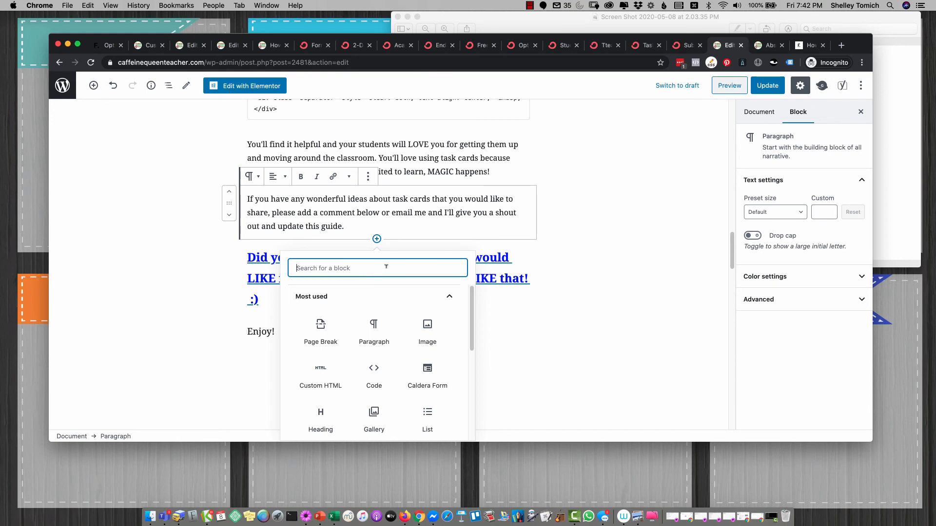
pyautogui.write('c')
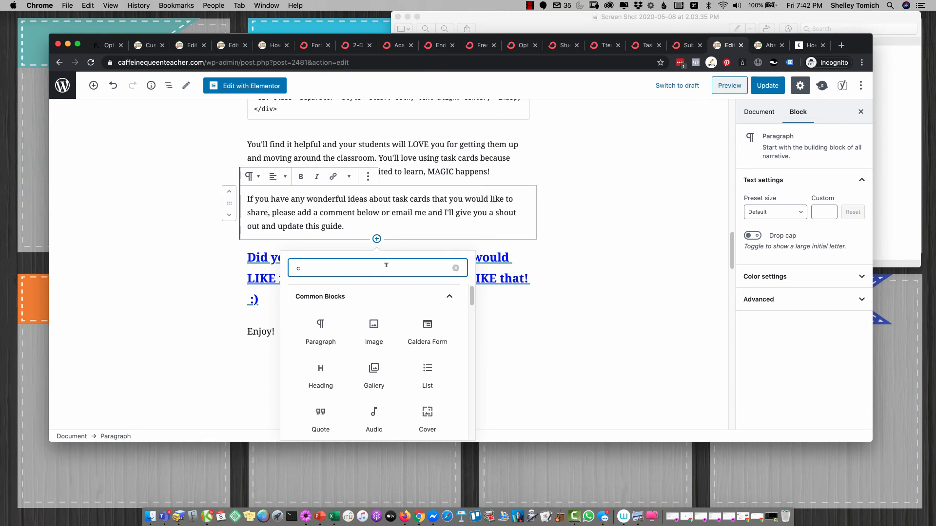
pyautogui.write('ode')
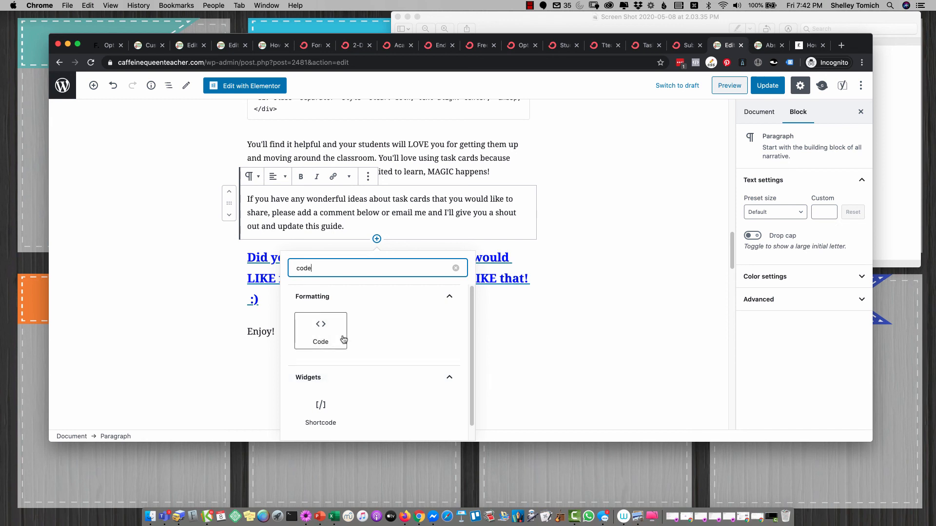
pyautogui.press('BackSpace')
pyautogui.press('BackSpace')
pyautogui.press('BackSpace')
pyautogui.write('ht')
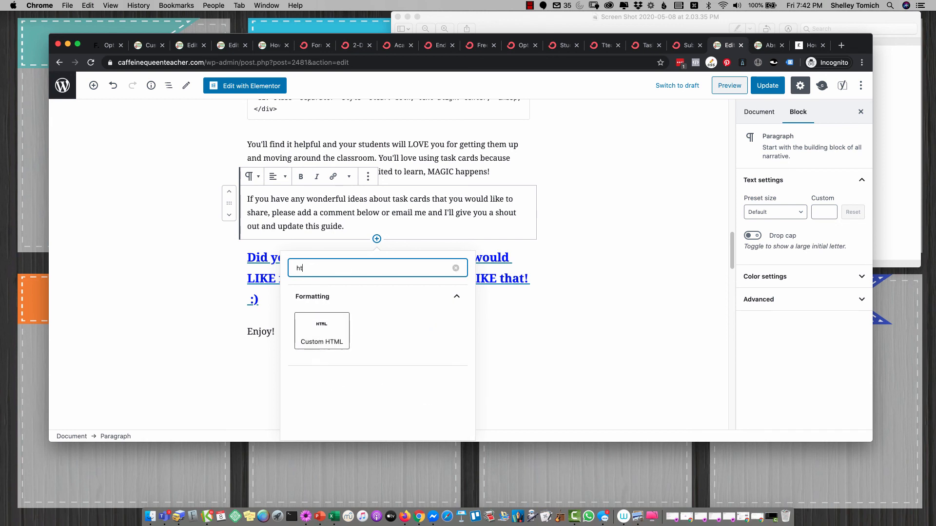
pyautogui.click(339, 346)
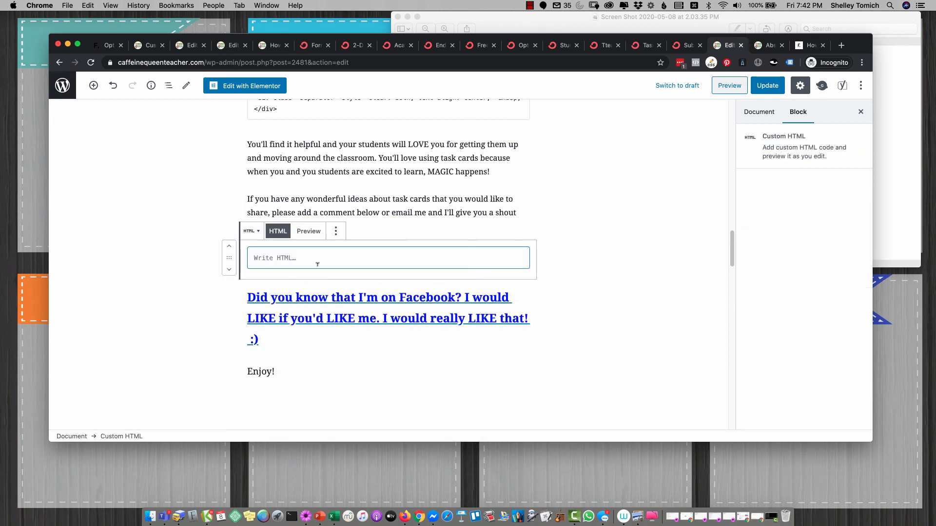
pyautogui.write('<div id="fd-form-5eb2100ddf06e70026d092c4"></div> <script>   window.fd(\'form\', {     formId: \'5eb2100ddf06e70026d092c4\',     containerEl: \'#fd-form-5eb2100ddf06e70026d092c4\'   }); </script>')
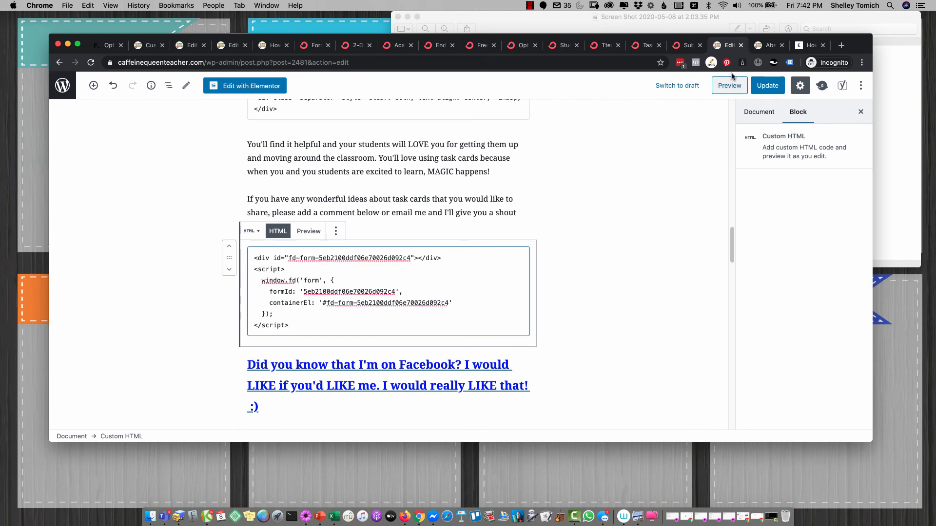
# Update the post and open the live version in a new tab to check the embedded task card guide form
pyautogui.click(762, 81)
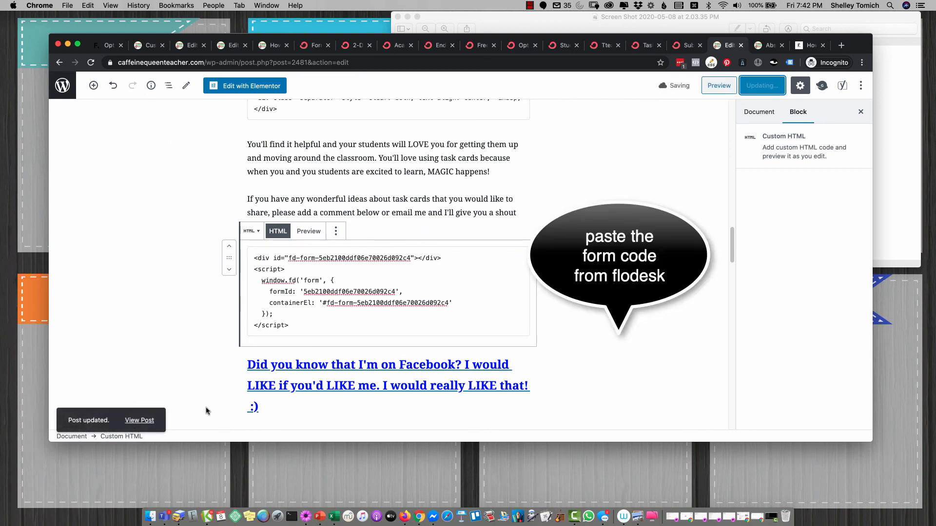
pyautogui.rightClick(142, 420)
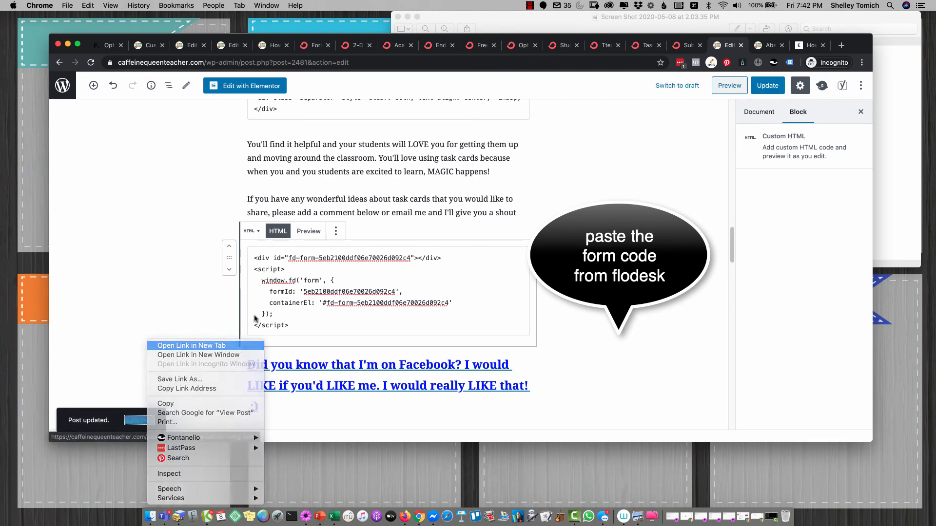
pyautogui.click(191, 346)
pyautogui.click(738, 46)
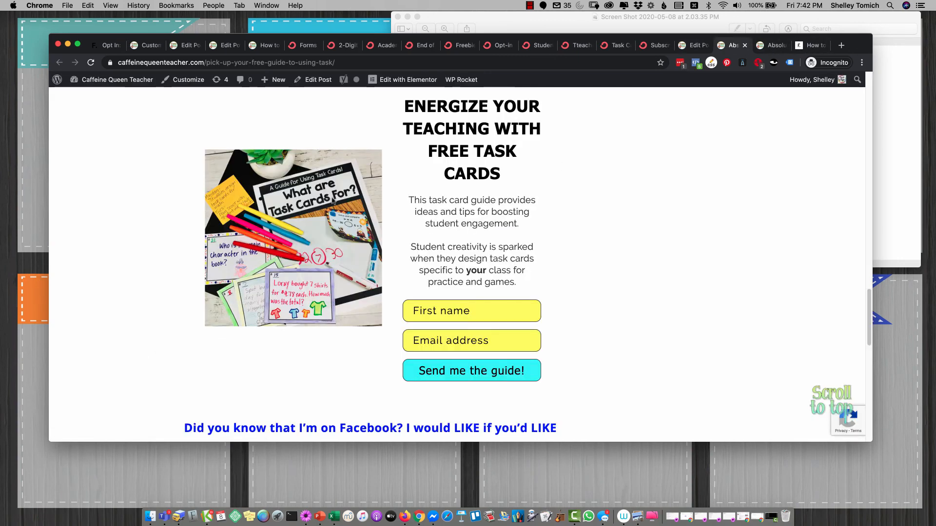